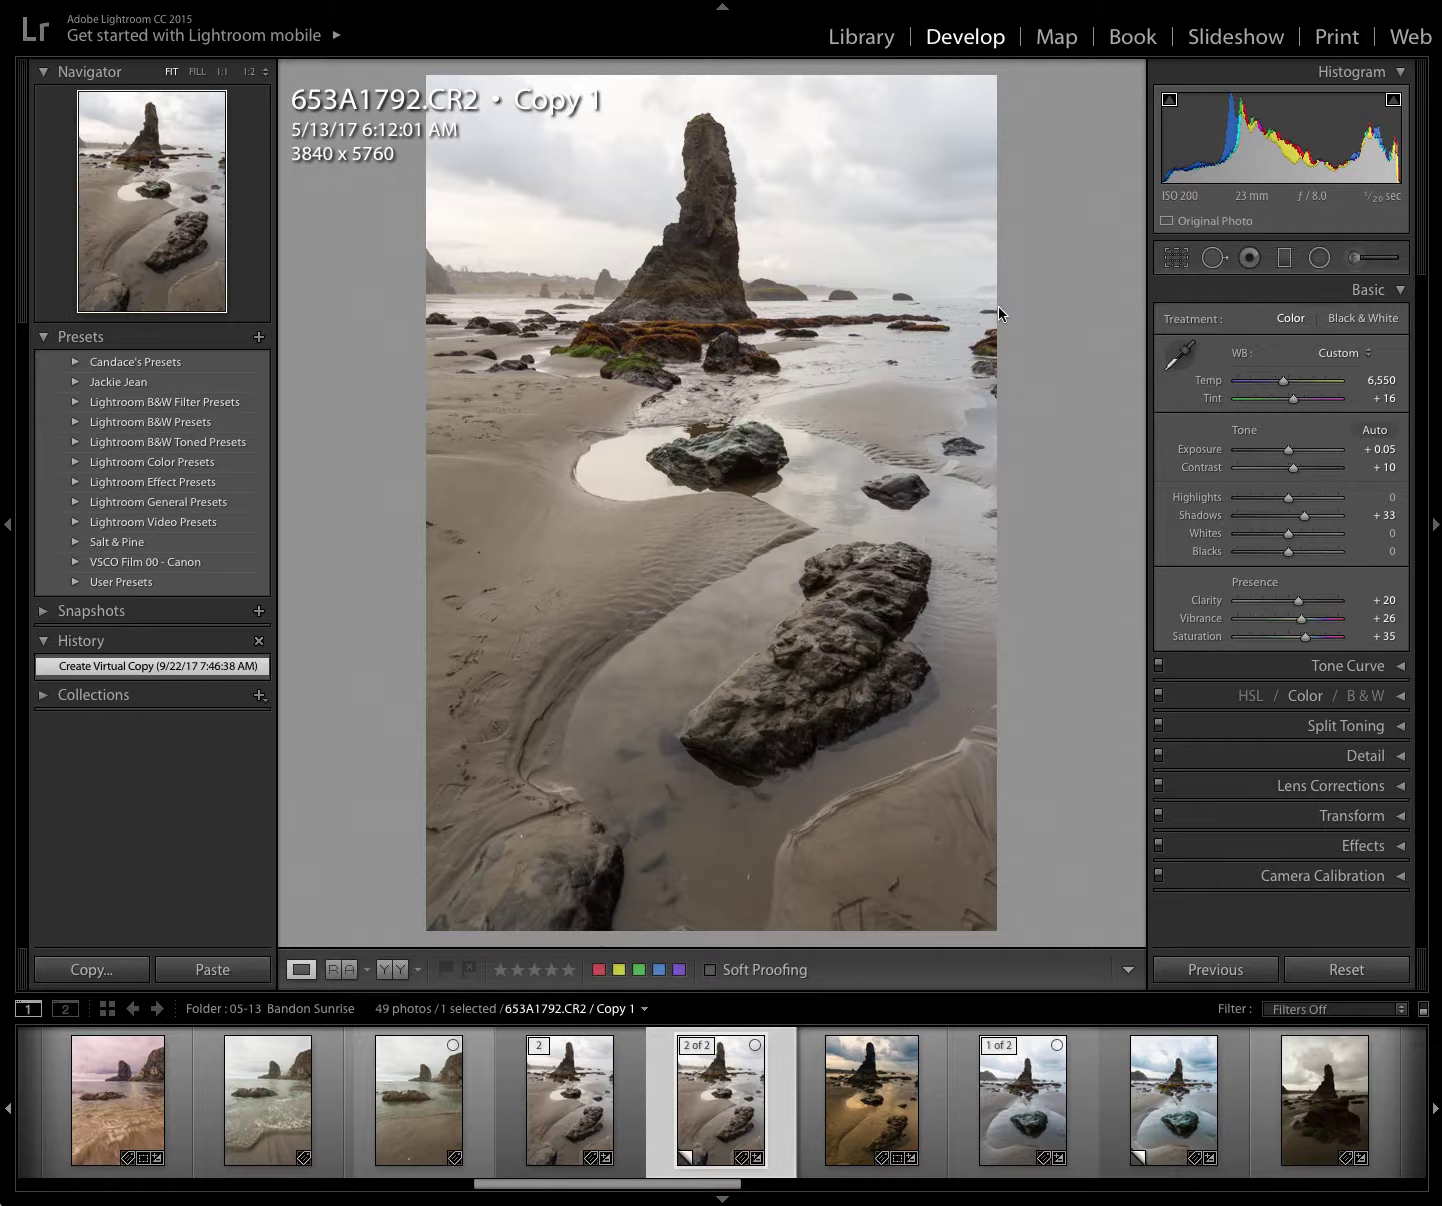
Start a graduated filter preset to Exposure -0.30, Contrast 24, Shadows -30, Clarity 23, Dehaze 7.
left_click(1287, 260)
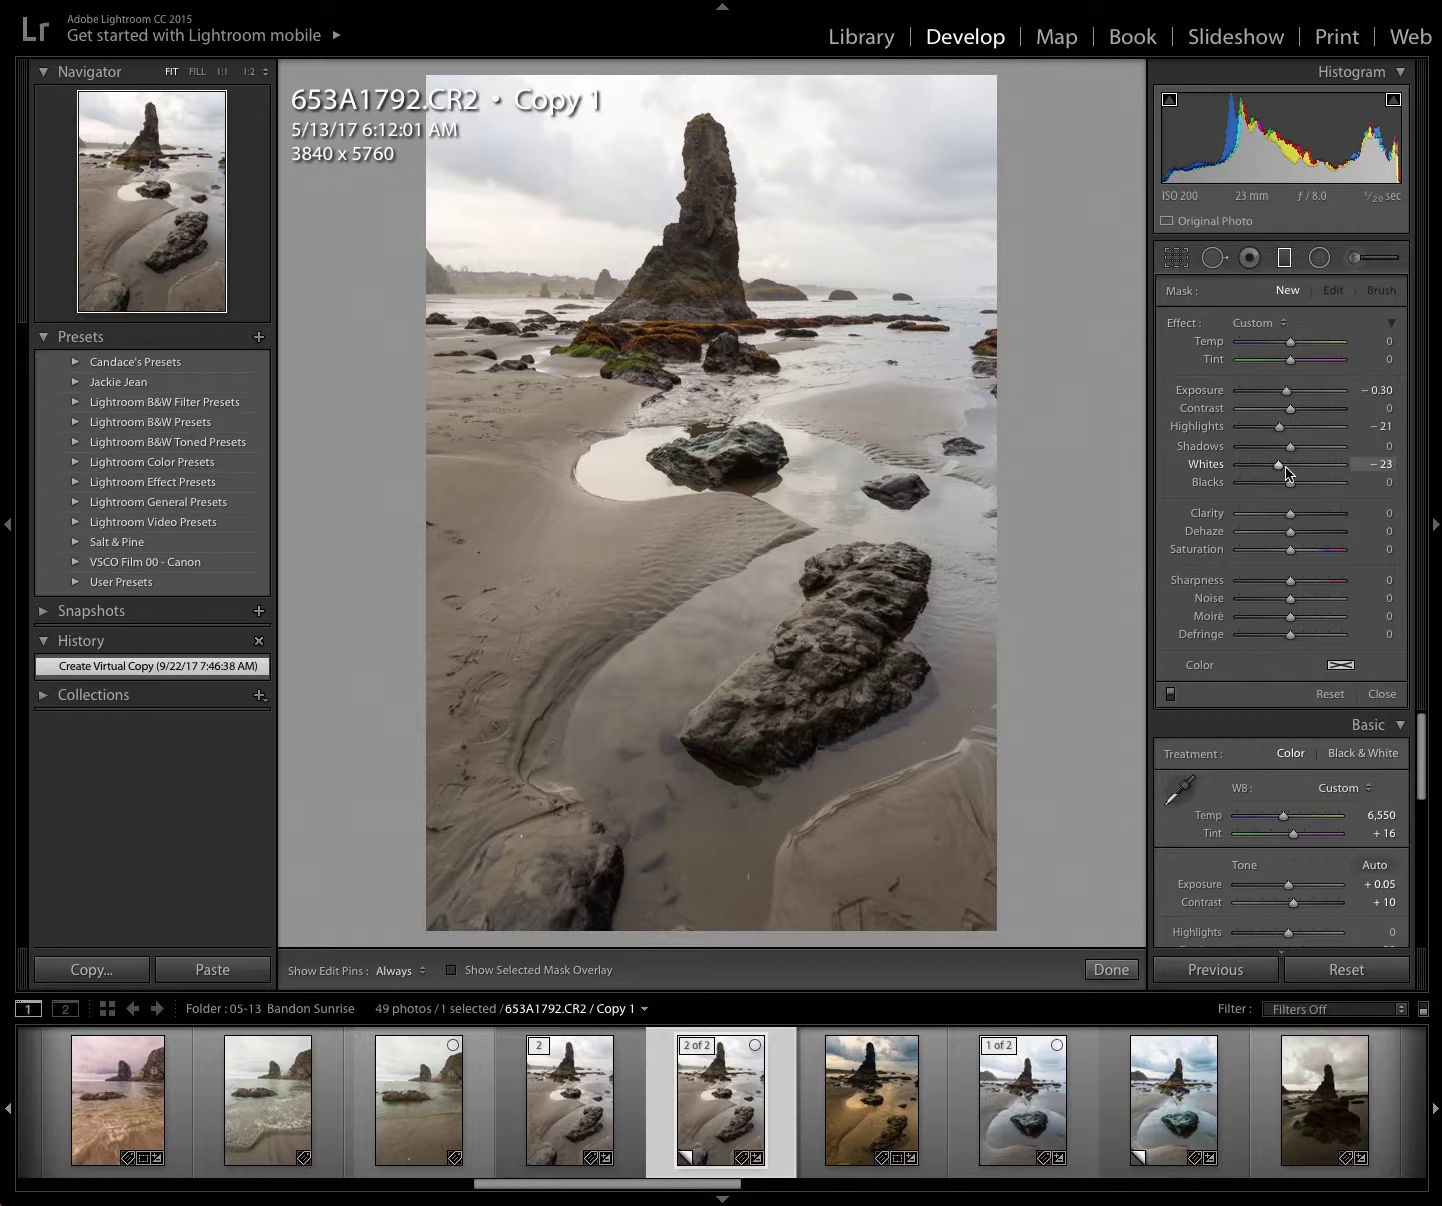
left_click_drag(1291, 448, 1303, 408)
left_click_drag(1291, 521, 1295, 538)
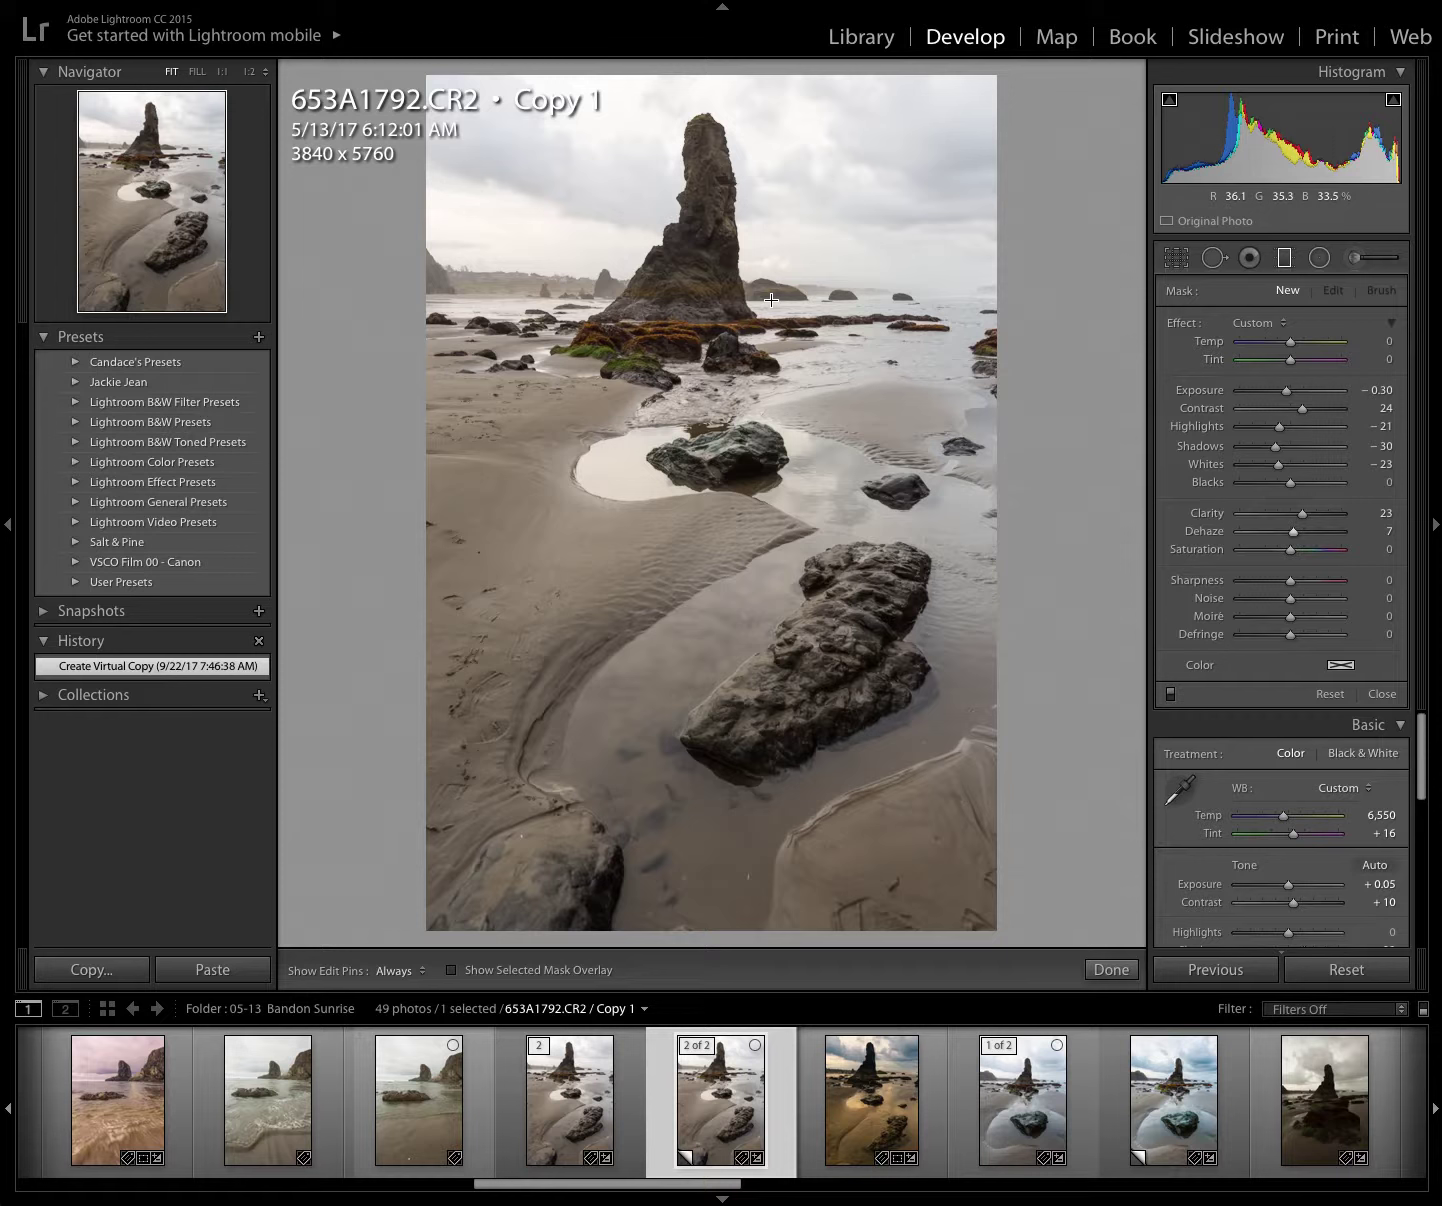
Draw the filter from sky to mid-beach at Exposure -0.66, Highlights -40, Whites -39, Clarity 45.
left_click(771, 299)
left_click_drag(771, 298, 770, 627)
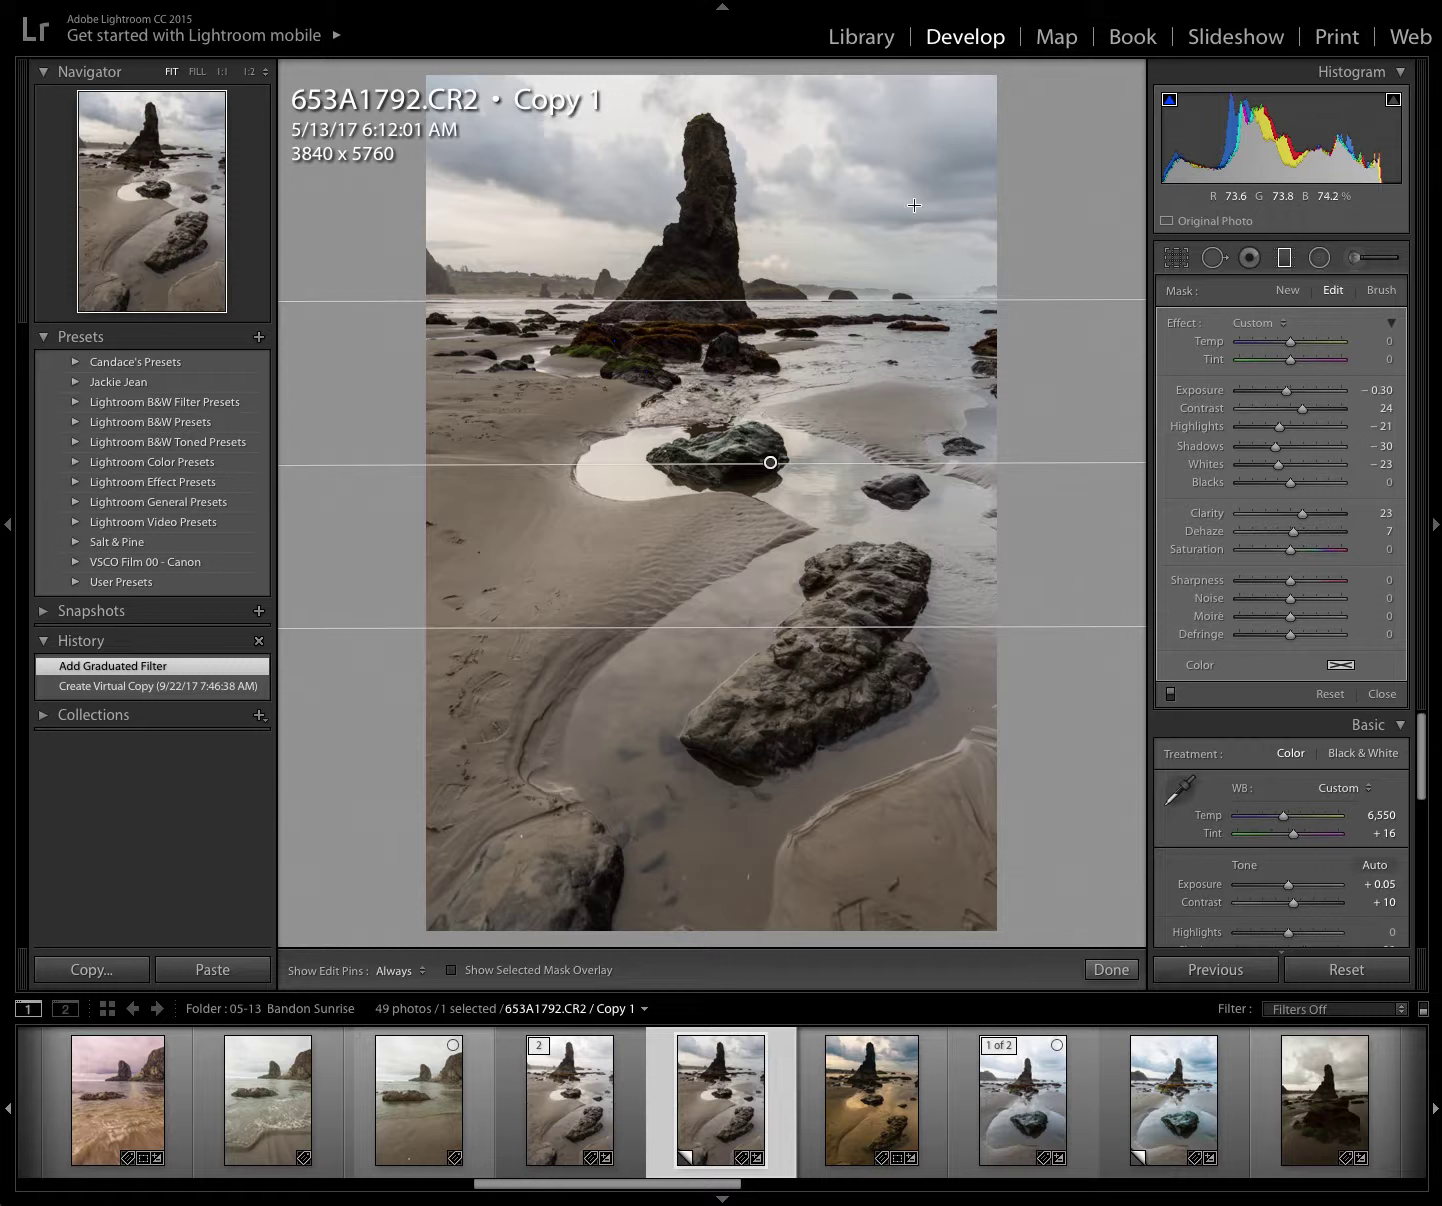
left_click_drag(1287, 390, 1271, 468)
left_click_drag(1272, 428, 1270, 428)
left_click_drag(1303, 515, 1286, 557)
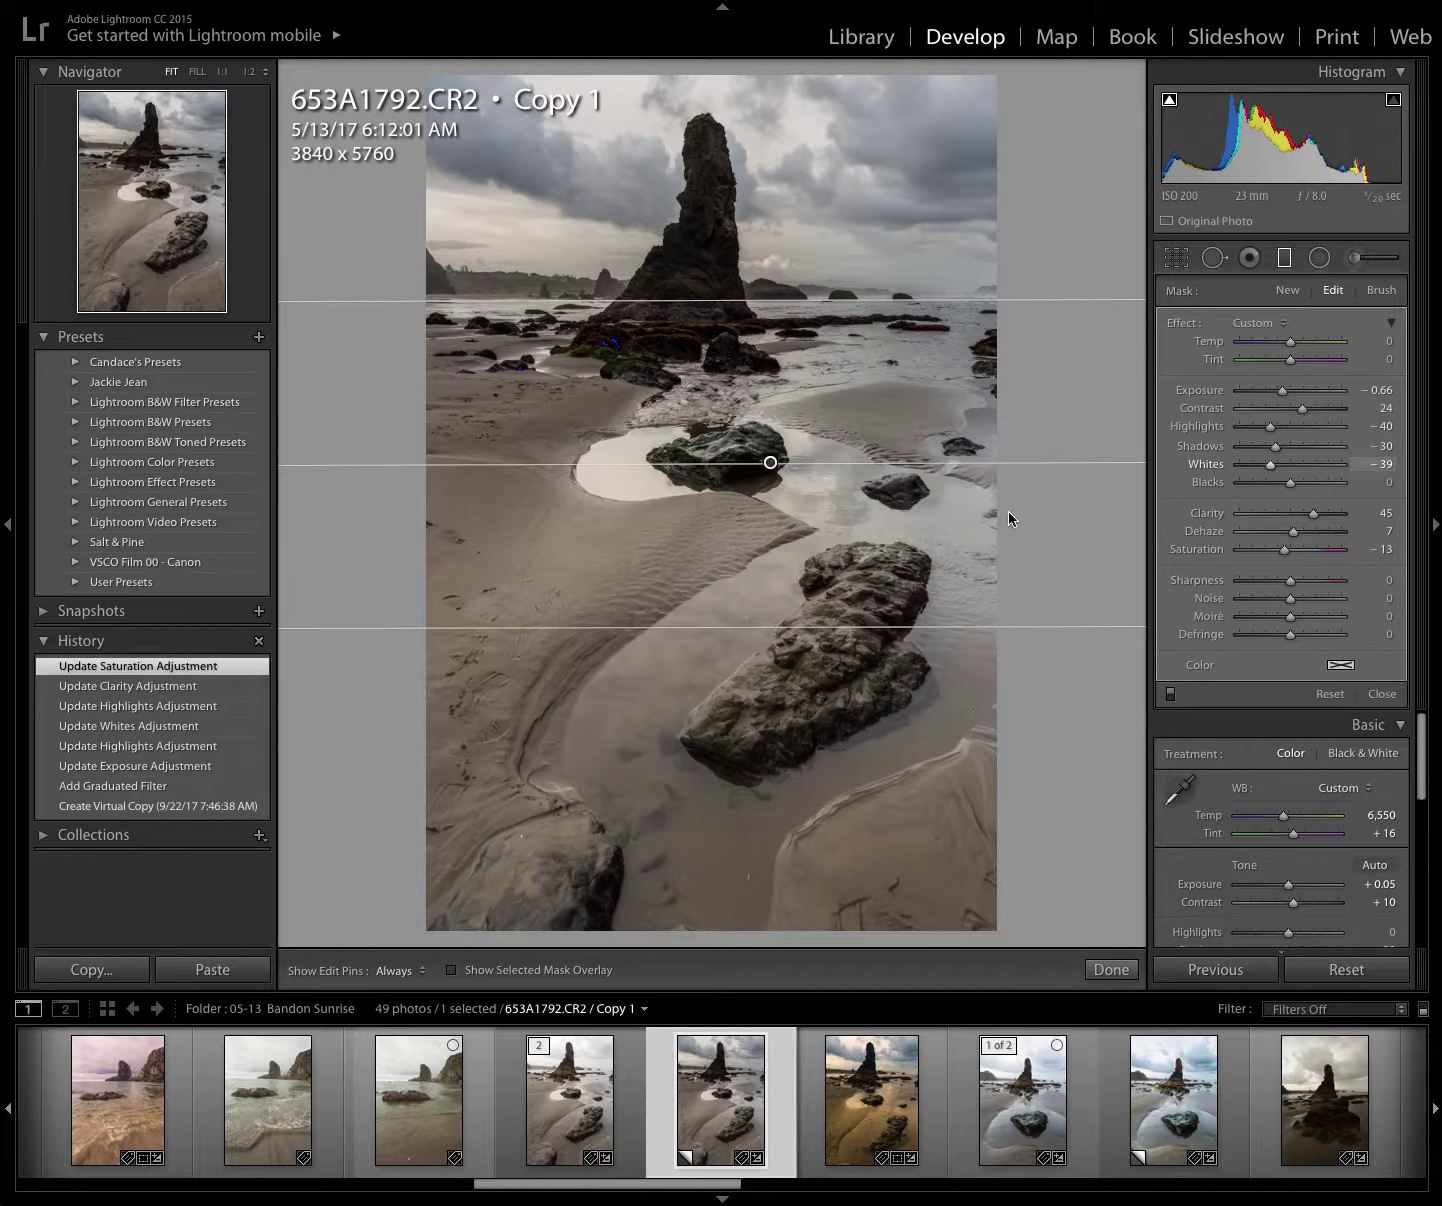
left_click(451, 970)
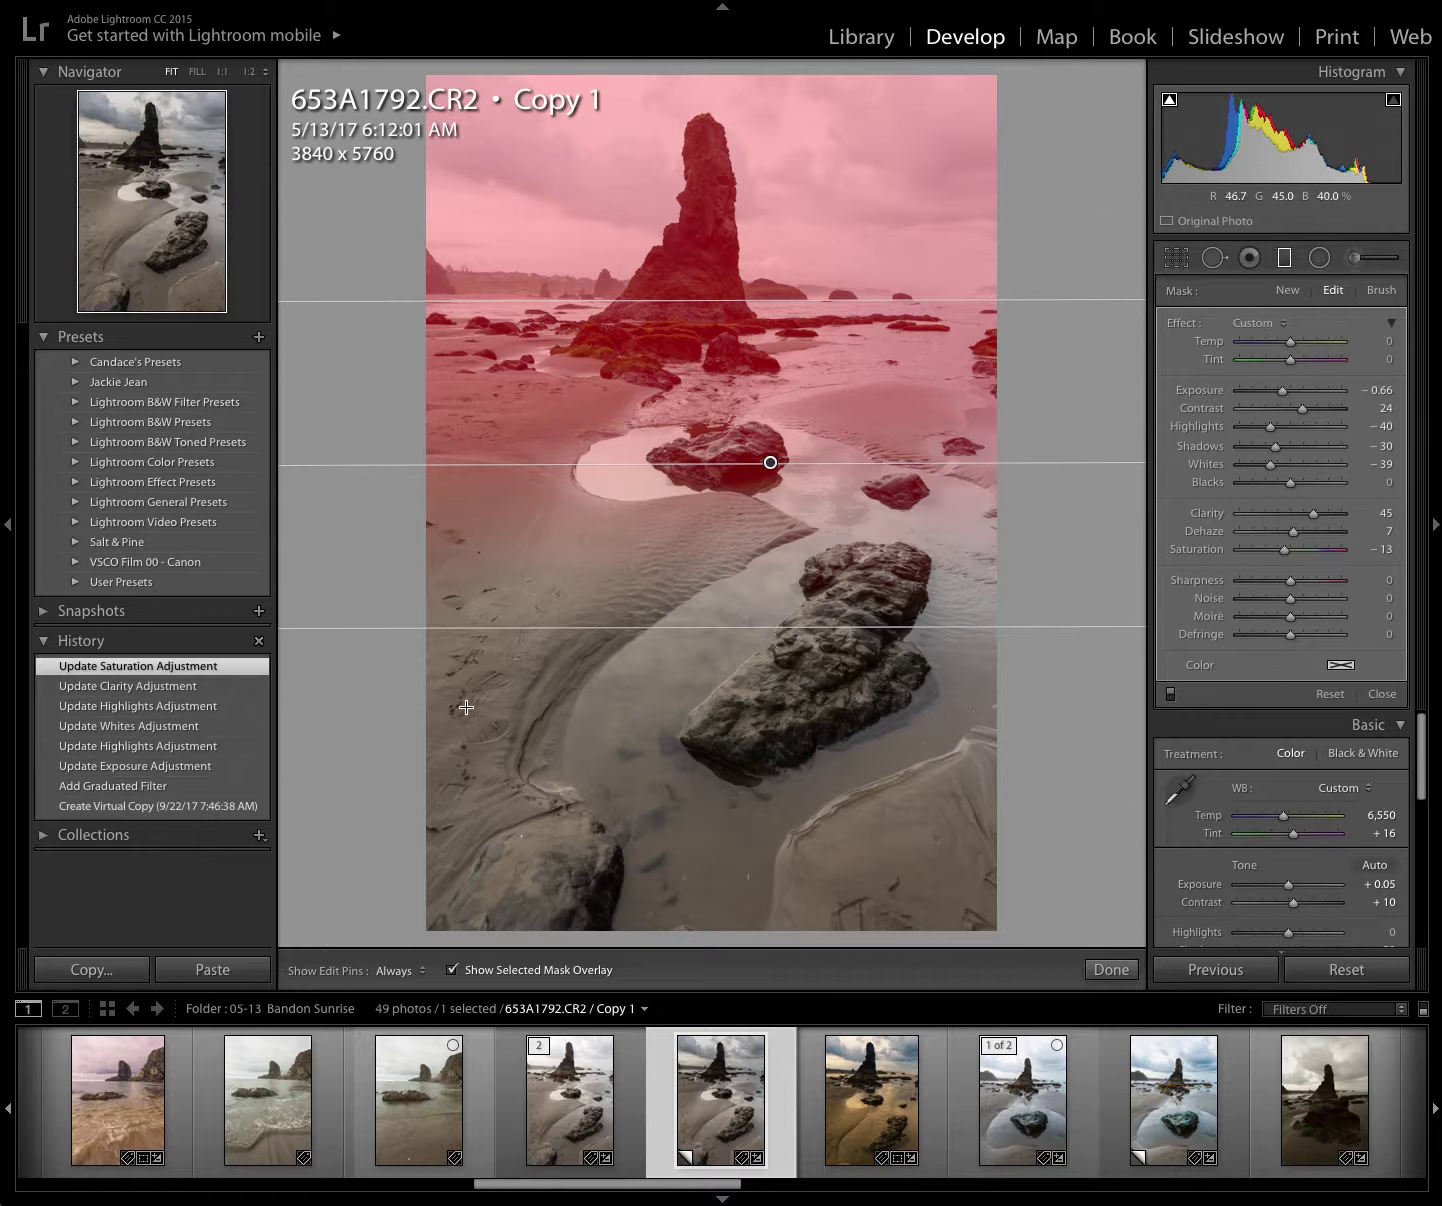
left_click(455, 970)
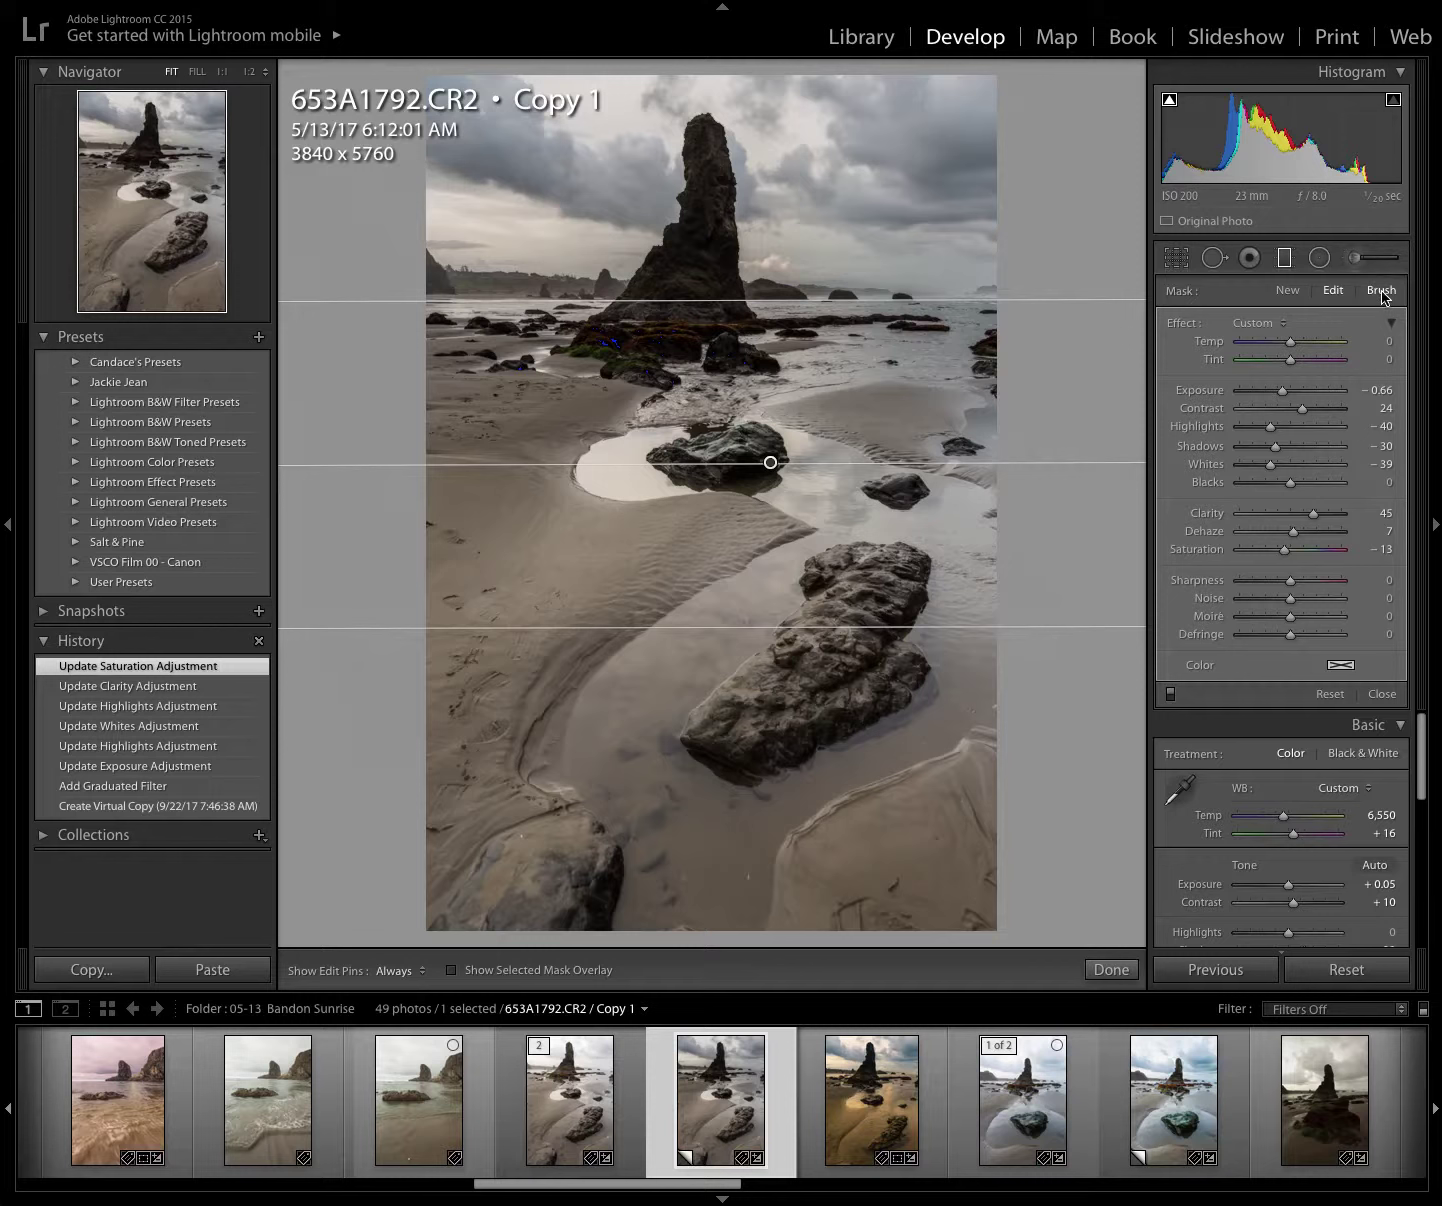
Set the filter's brush to Erase with Size 12.0, Feather 50, Flow 93 and Auto Mask on.
left_click(1382, 291)
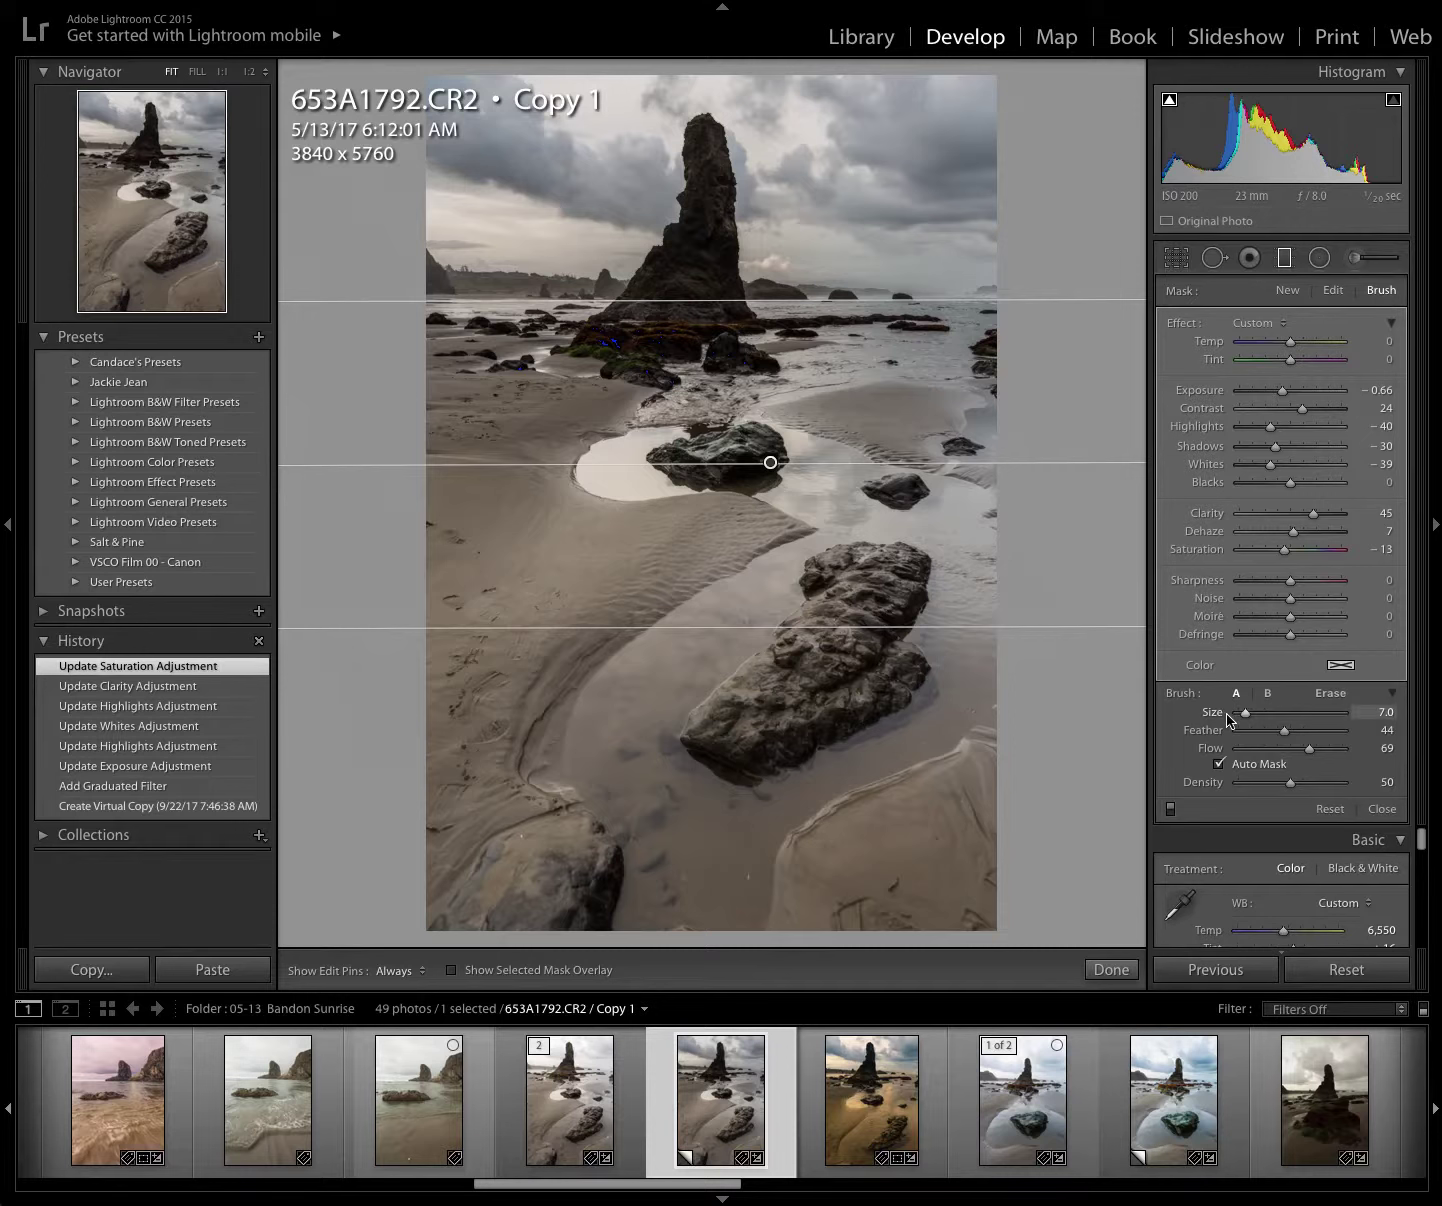
left_click(1330, 692)
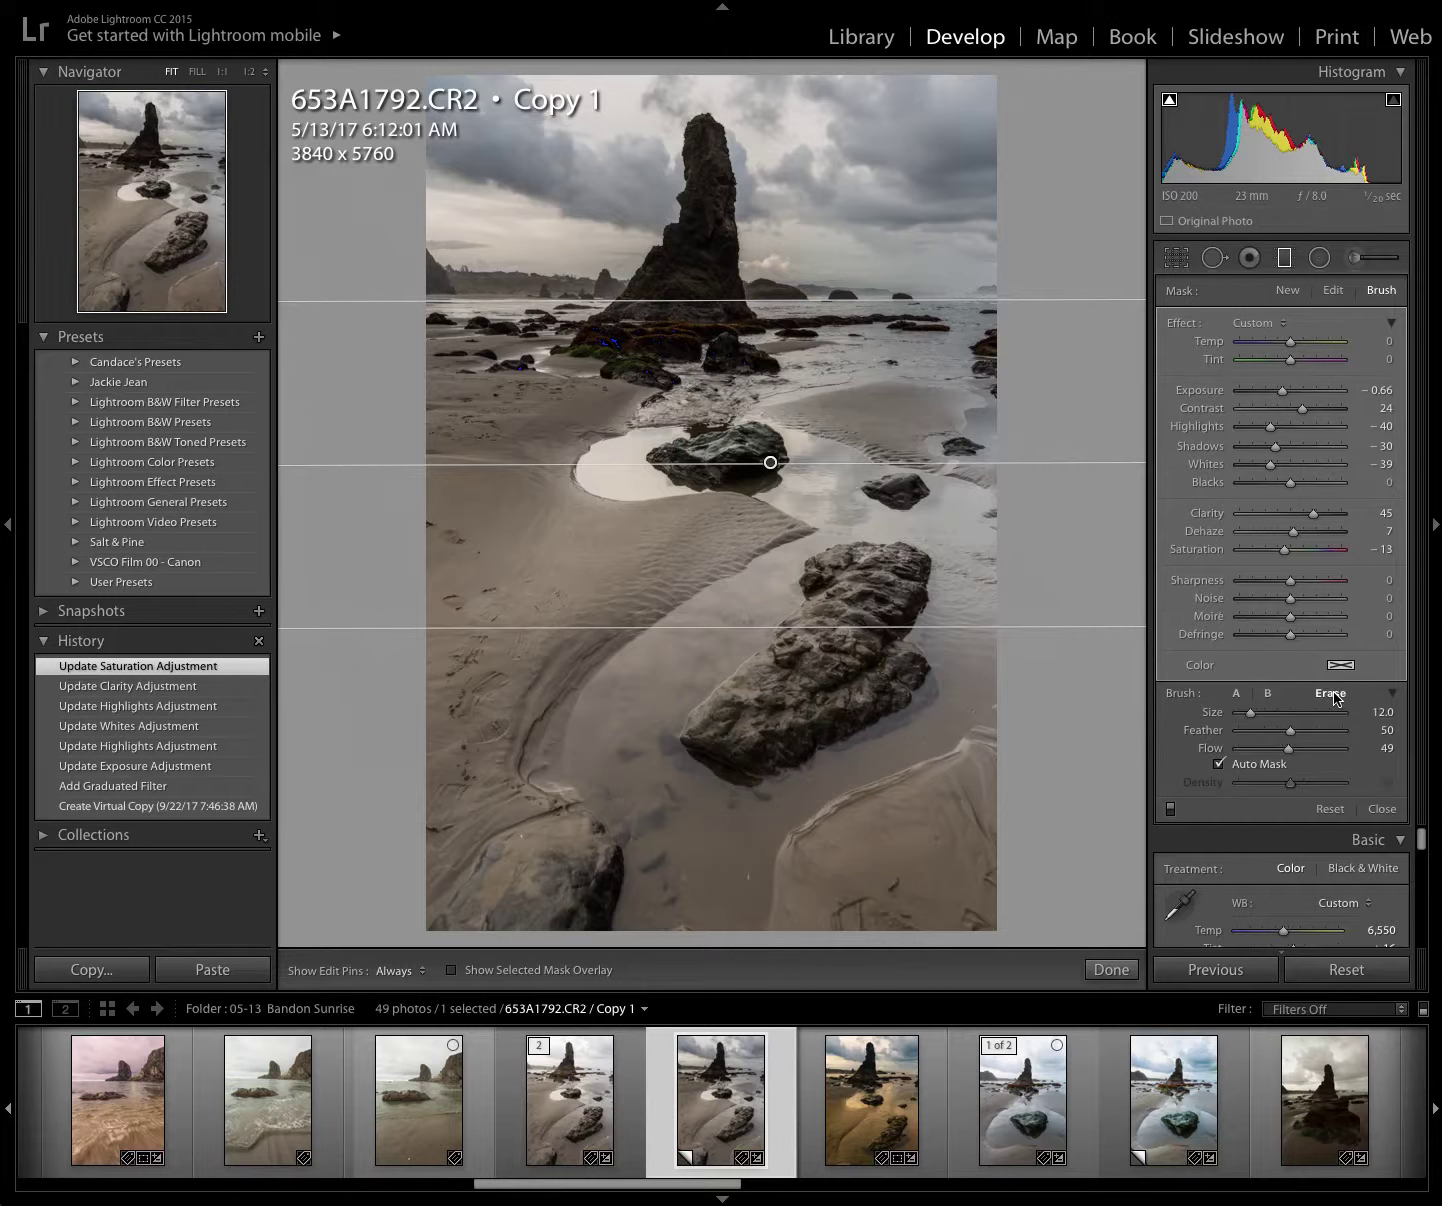
left_click_drag(1288, 750, 1336, 751)
left_click(1291, 737)
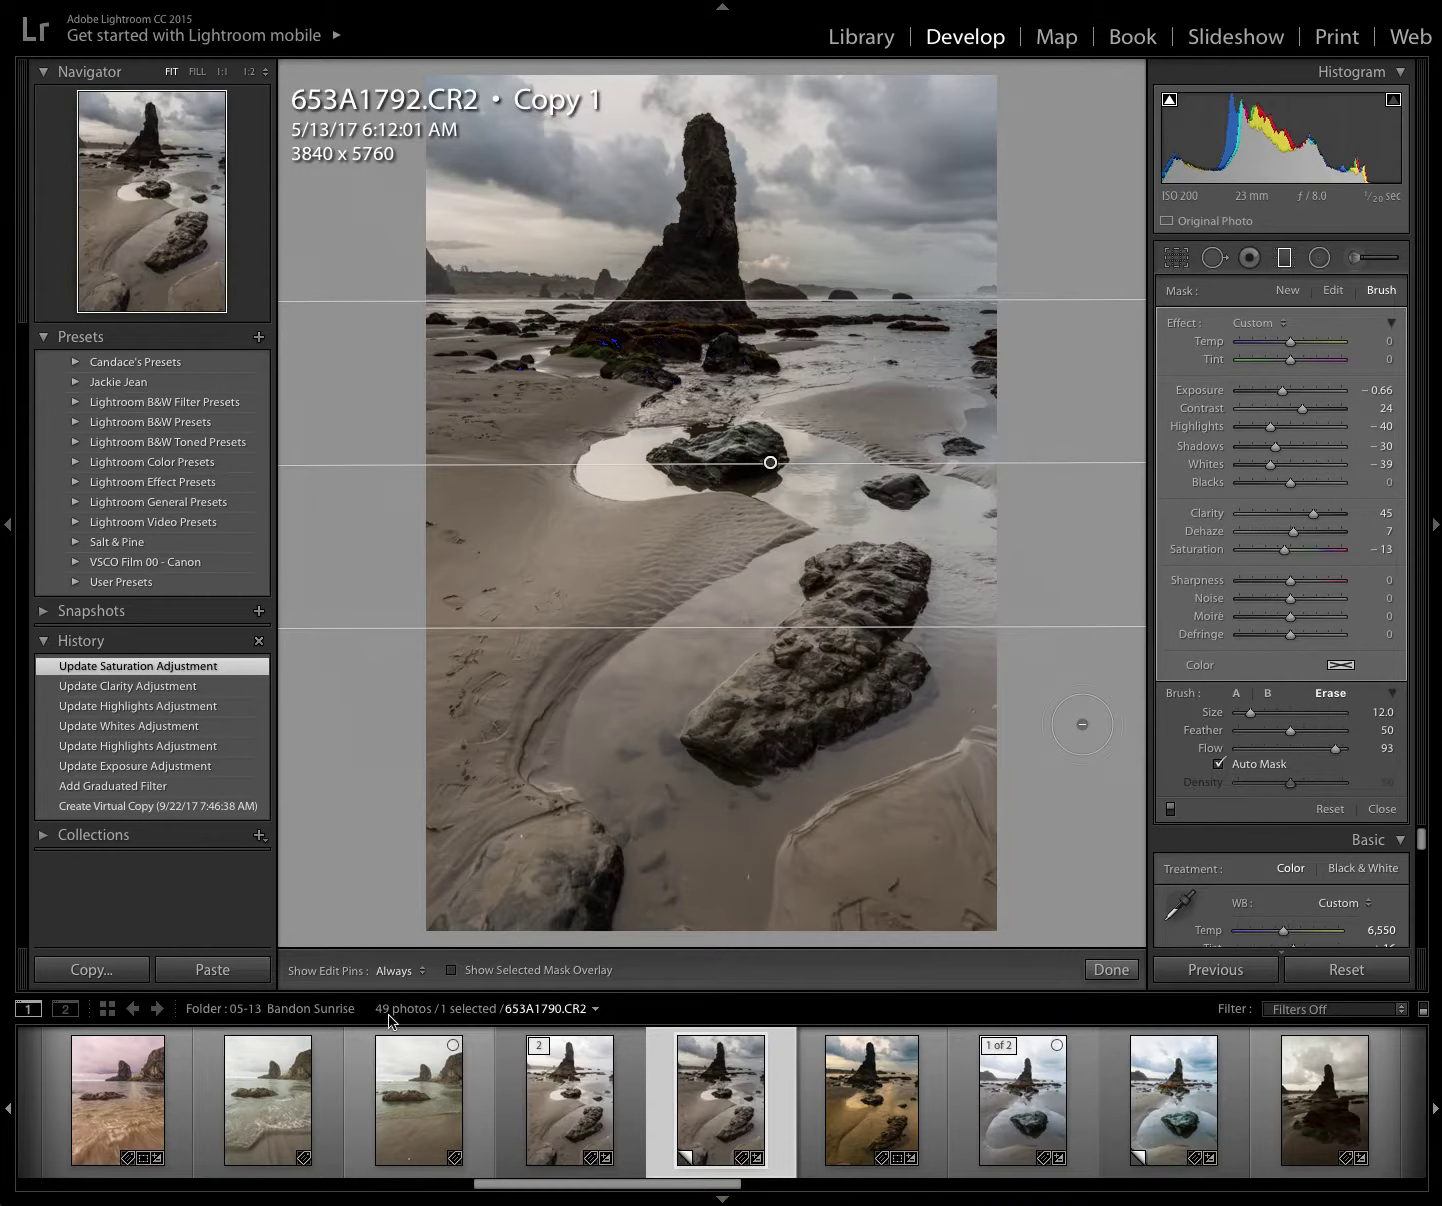
Show the red mask overlay and erase the filter off the sea stack's upper spire, brush Size 8.0.
left_click(450, 970)
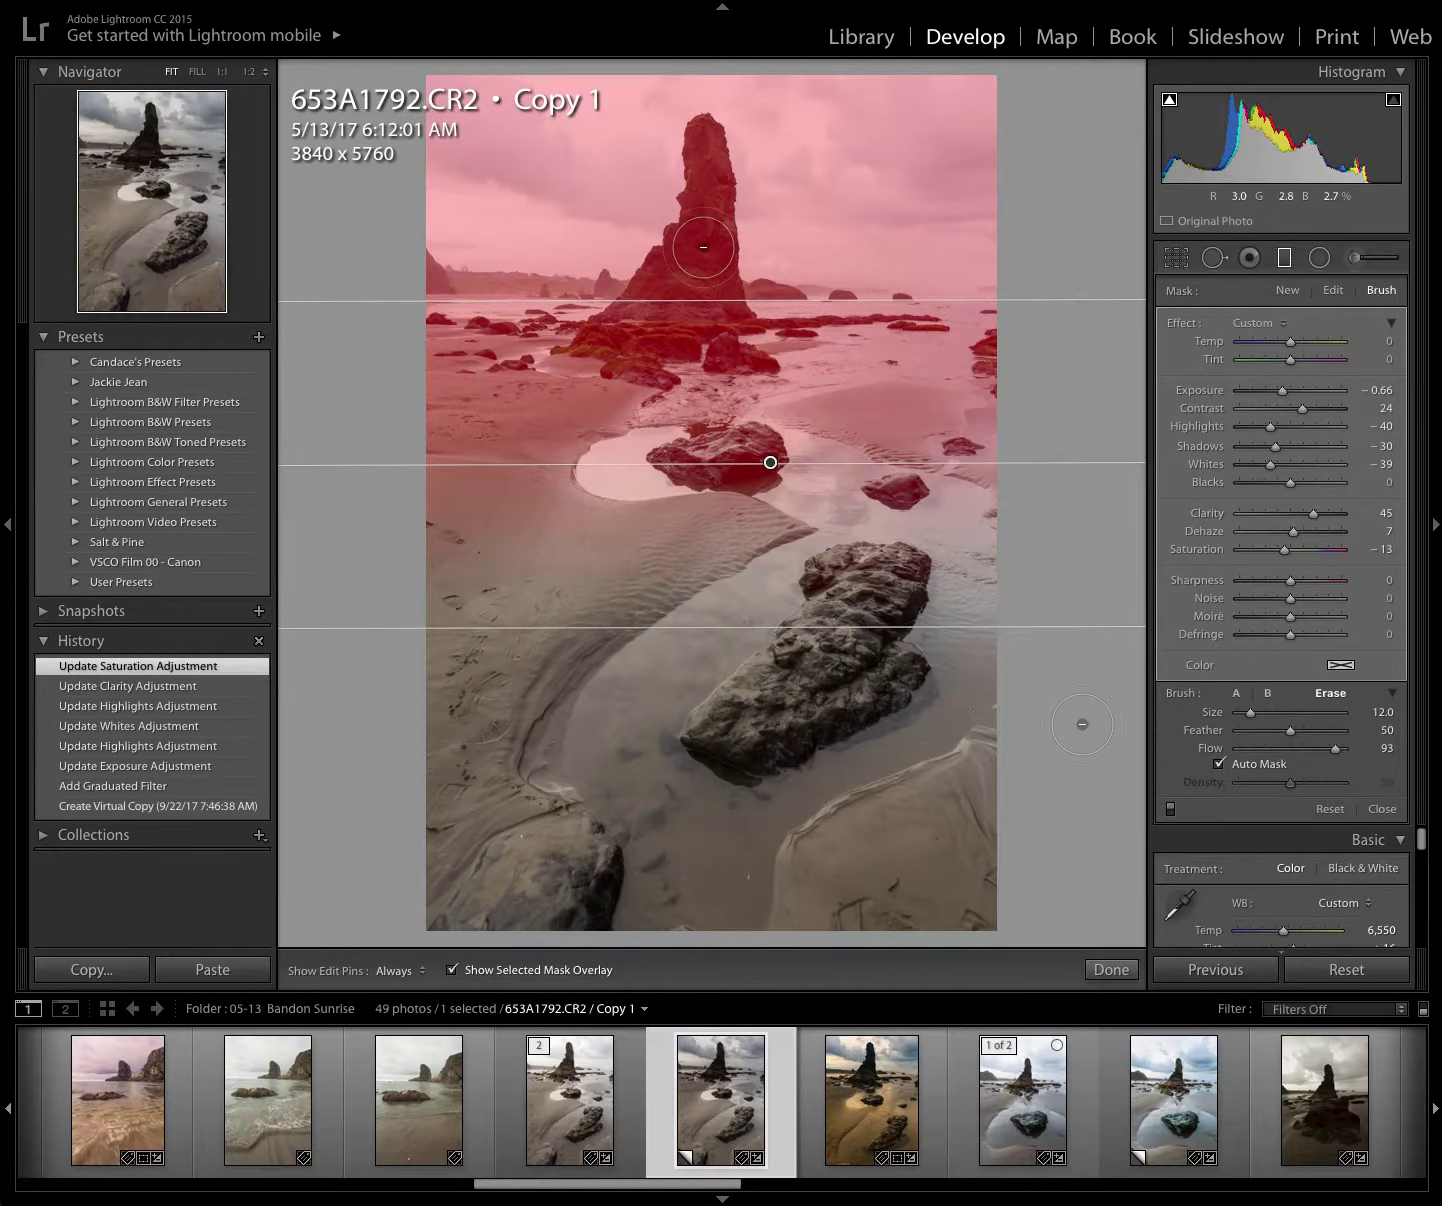
key("h")
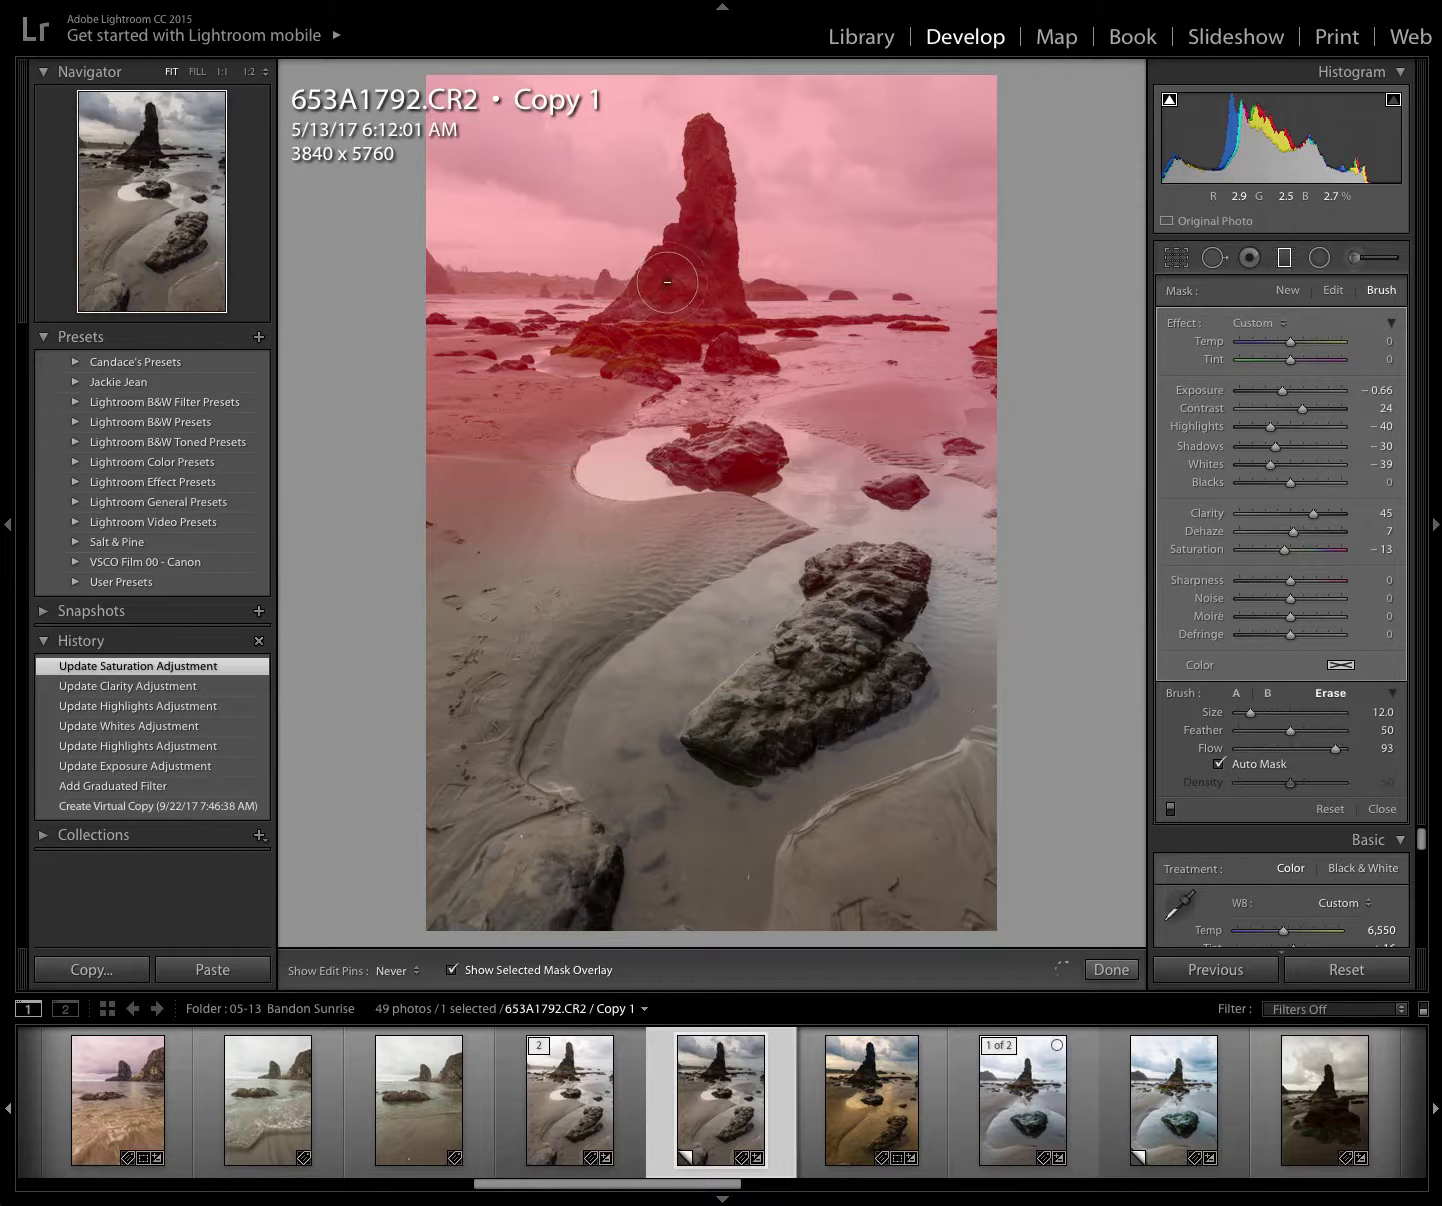
mouse_move(605, 340)
left_mouse_down()
mouse_move(655, 333)
mouse_move(702, 263)
mouse_move(733, 342)
mouse_move(716, 345)
mouse_move(745, 357)
mouse_move(687, 324)
mouse_move(637, 367)
mouse_move(652, 368)
mouse_move(610, 342)
mouse_move(636, 340)
mouse_move(597, 347)
mouse_move(710, 339)
mouse_move(750, 361)
mouse_move(699, 284)
mouse_move(704, 236)
left_mouse_up()
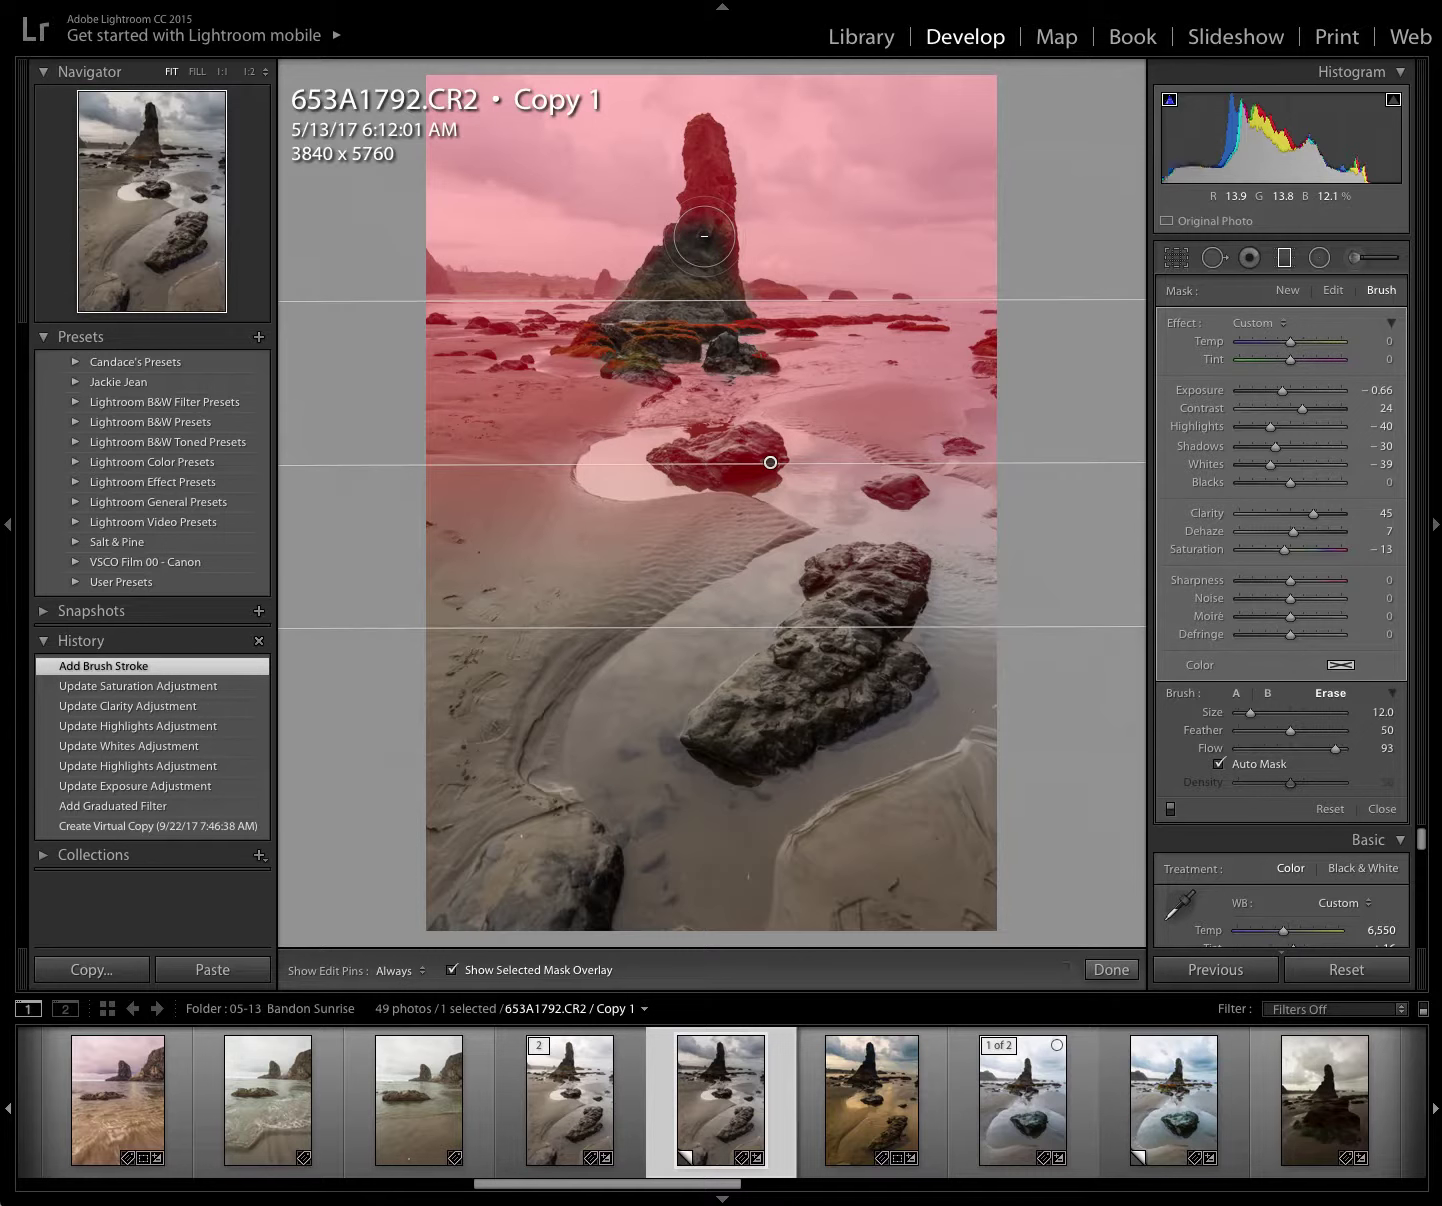
key("bracketleft")
key("bracketleft")
key("bracketleft")
key("bracketleft")
key("h")
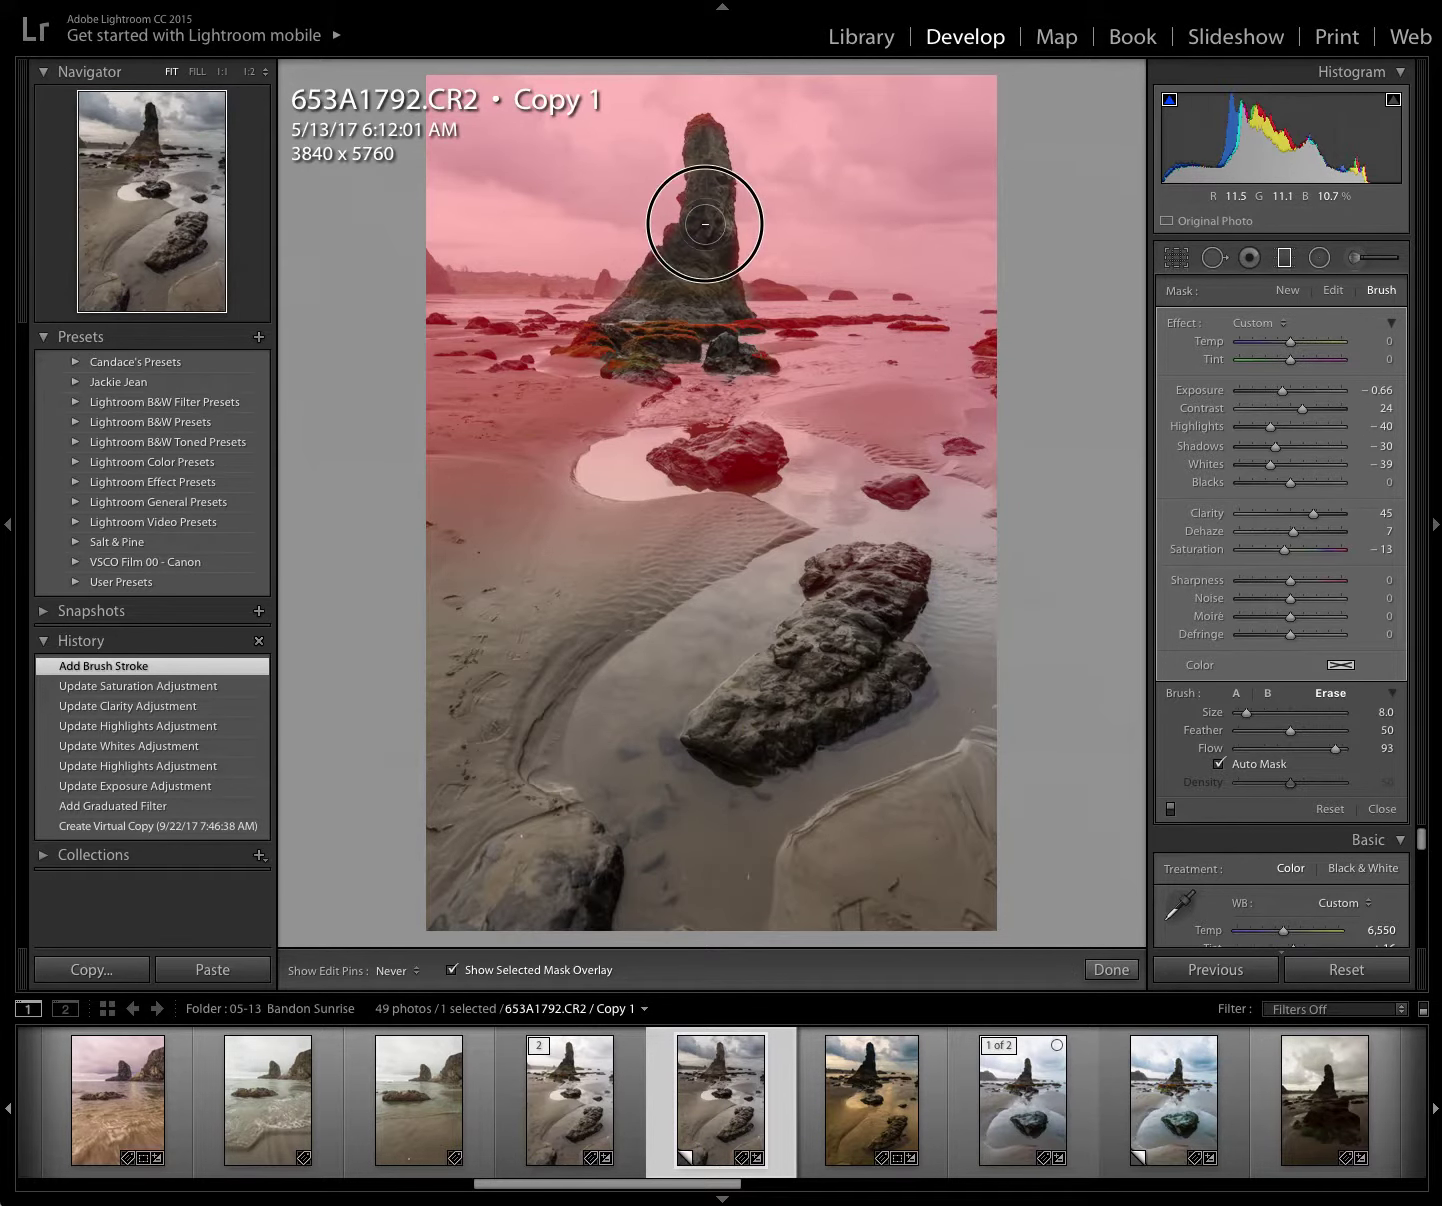
Erase the filter from the sea stack's base and two small rocks, shrinking the brush to Size 4.
key("h")
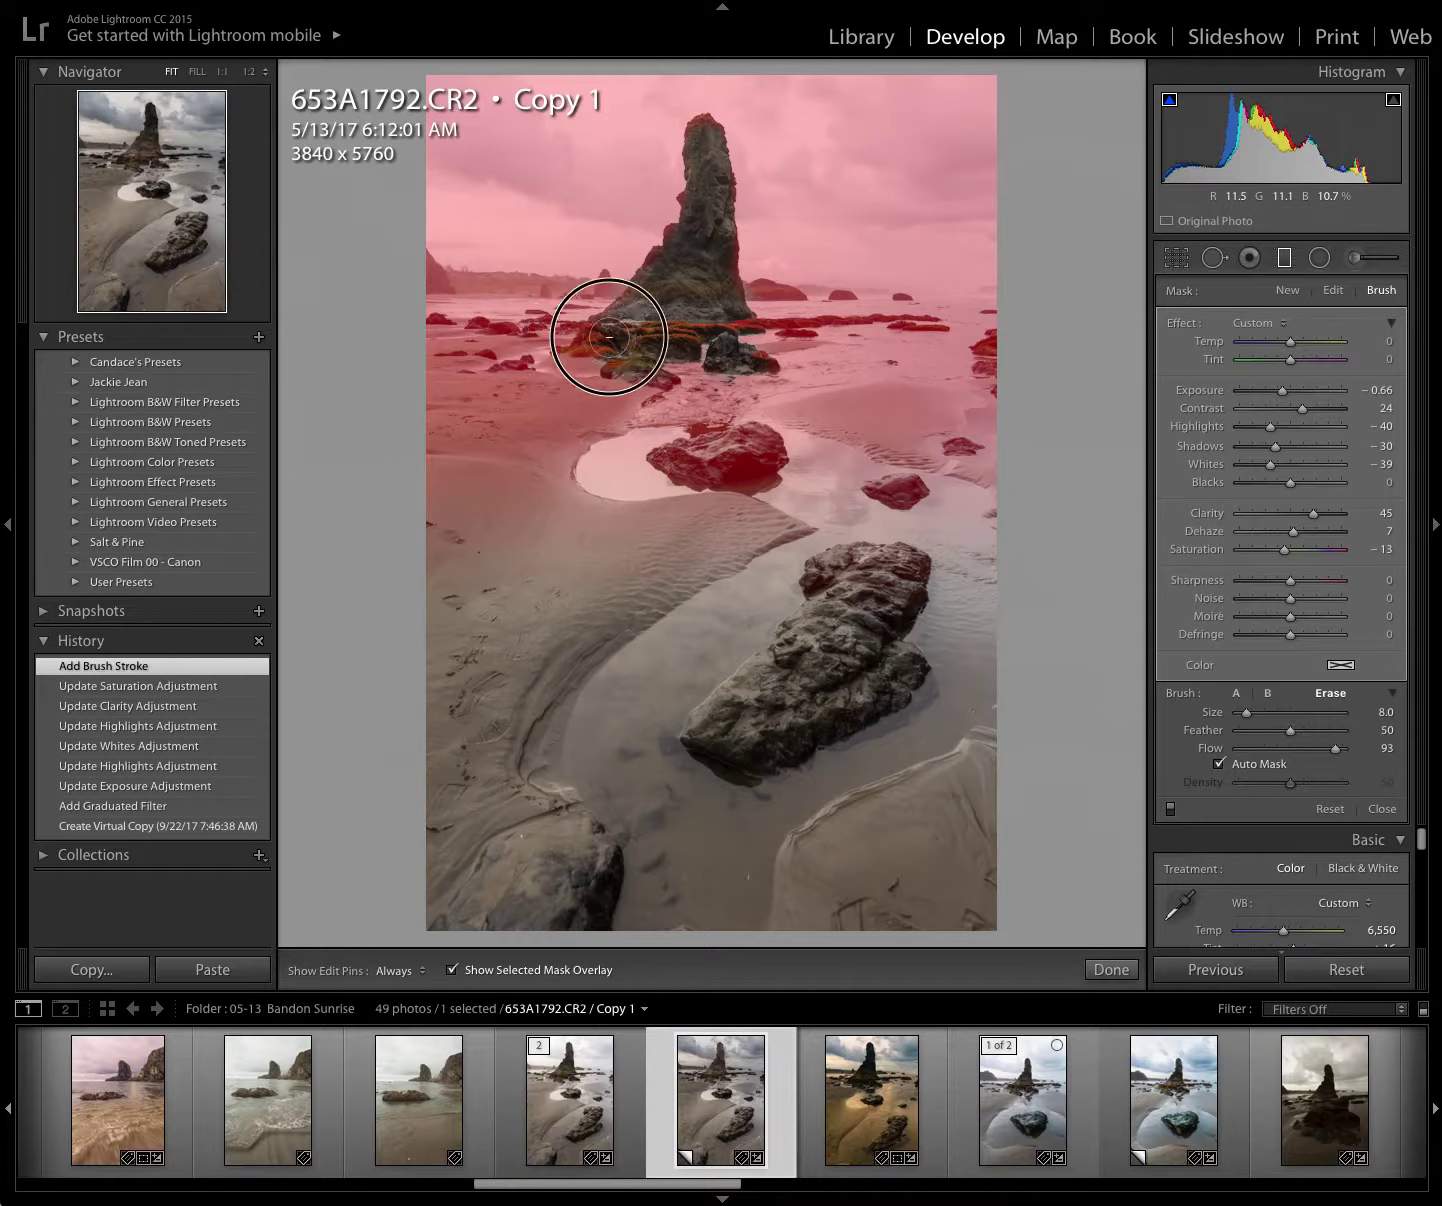
left_click_drag(610, 337, 591, 342)
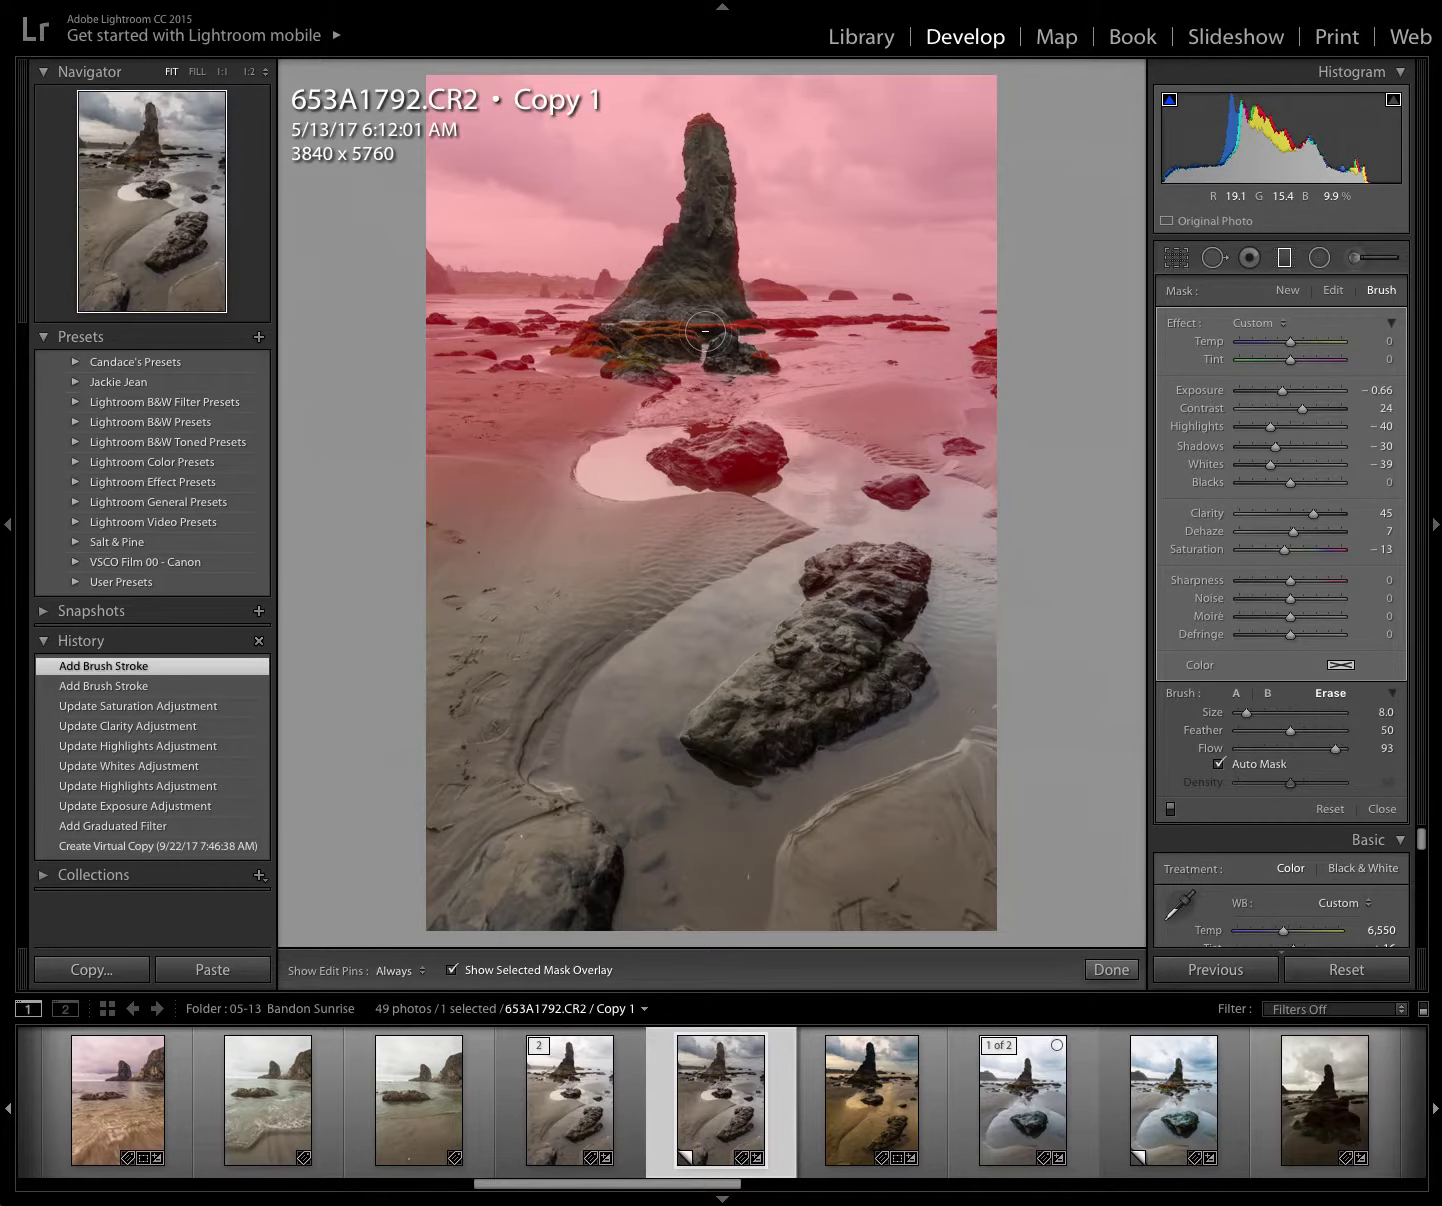
left_click_drag(705, 331, 736, 360)
key("h")
mouse_move(761, 443)
left_mouse_down()
mouse_move(718, 438)
mouse_move(675, 457)
mouse_move(721, 472)
mouse_move(762, 452)
mouse_move(717, 437)
mouse_move(664, 457)
mouse_move(730, 459)
left_mouse_up()
key("h")
key("[")
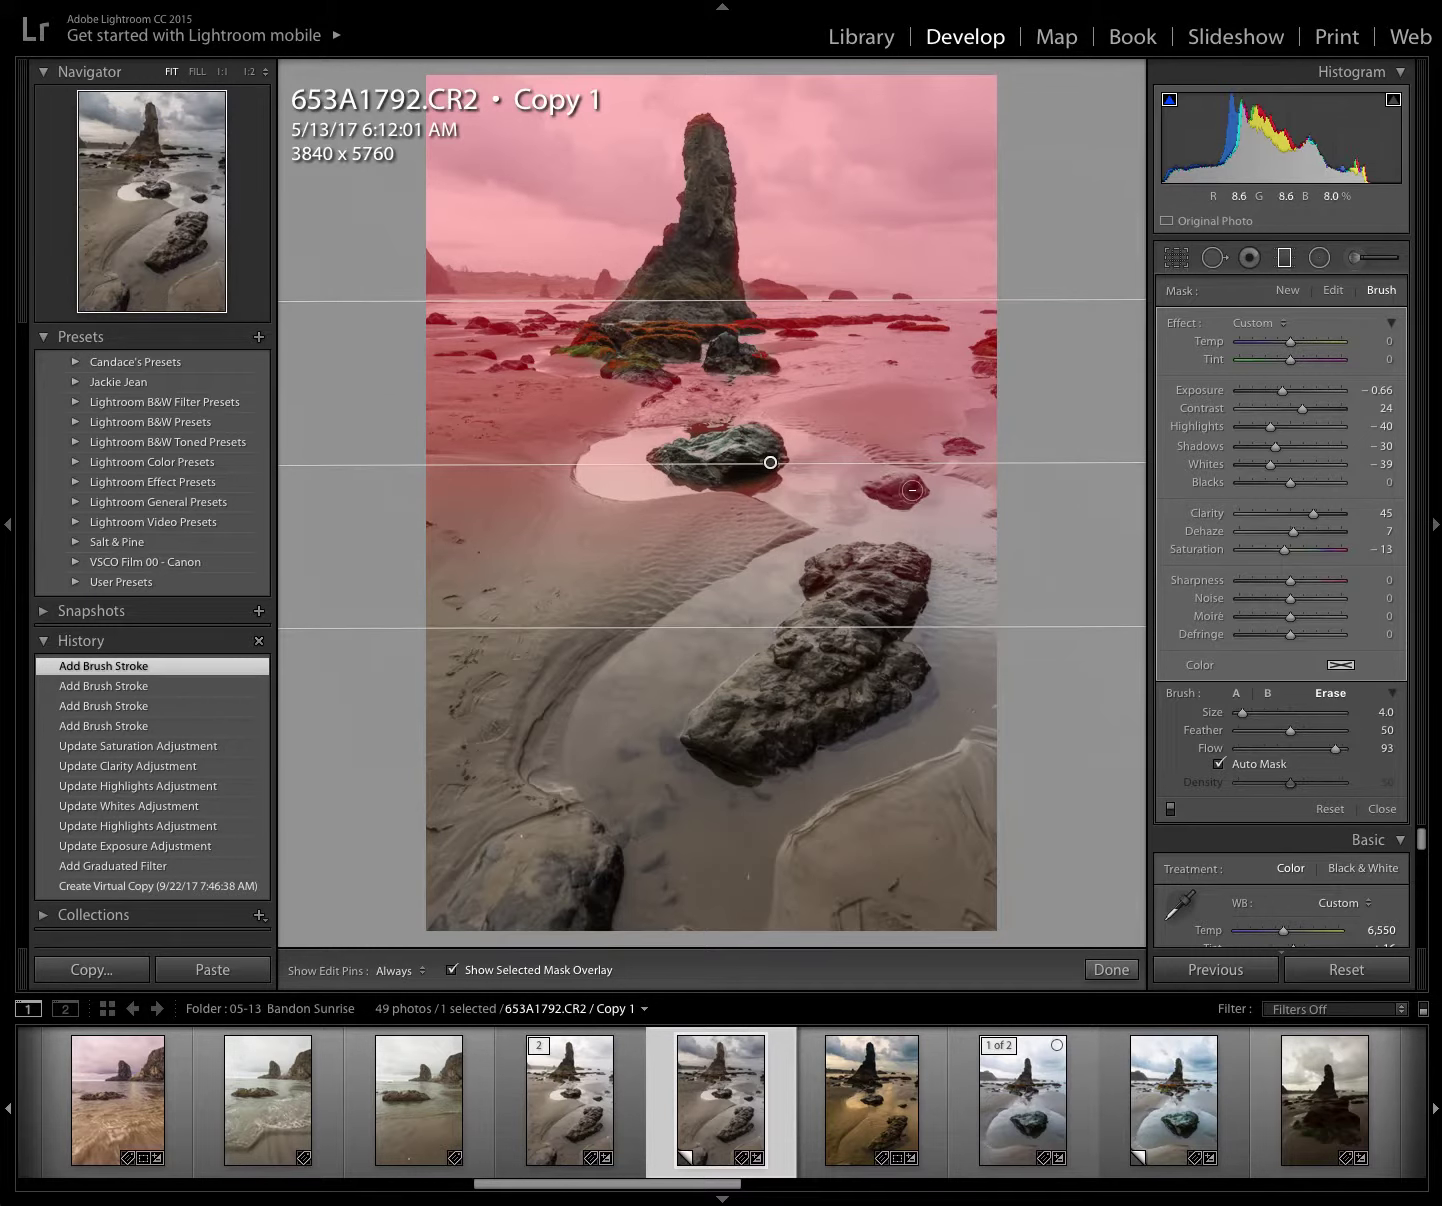
key("h")
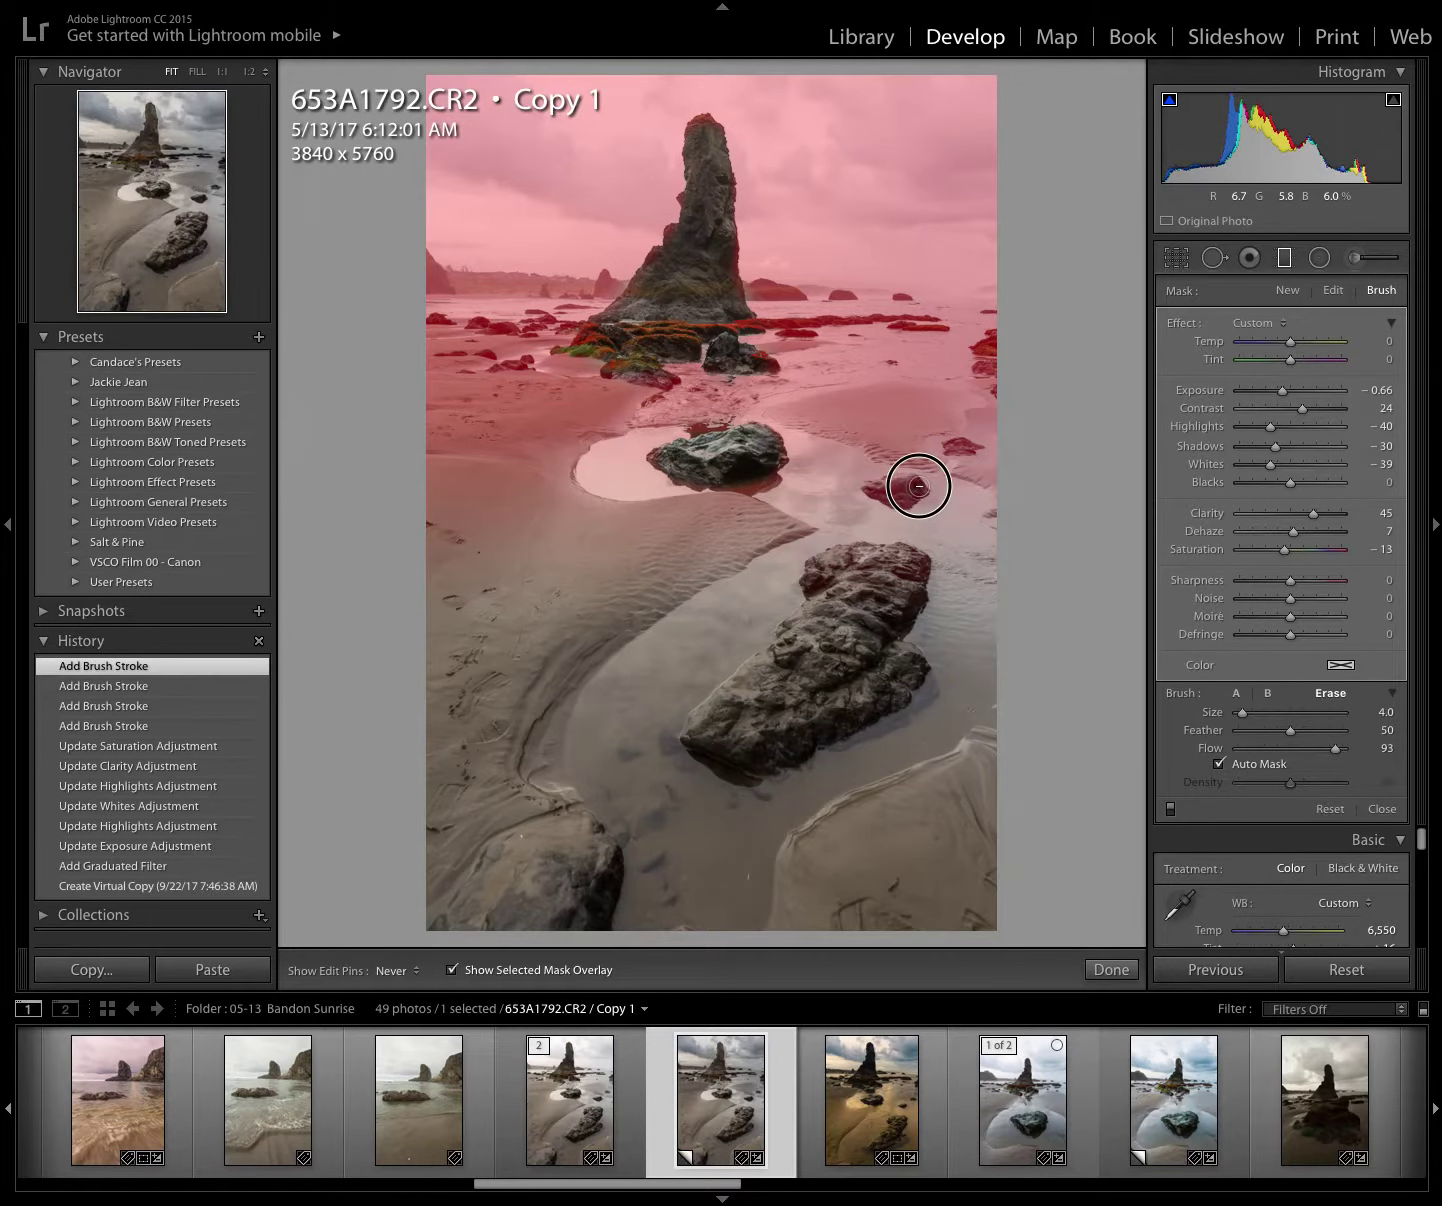
mouse_move(918, 486)
left_mouse_down()
mouse_move(871, 488)
mouse_move(910, 485)
left_mouse_up()
At brush Size 2, erase the mask from the waterline rocks and remaining spots on the spire.
key("h")
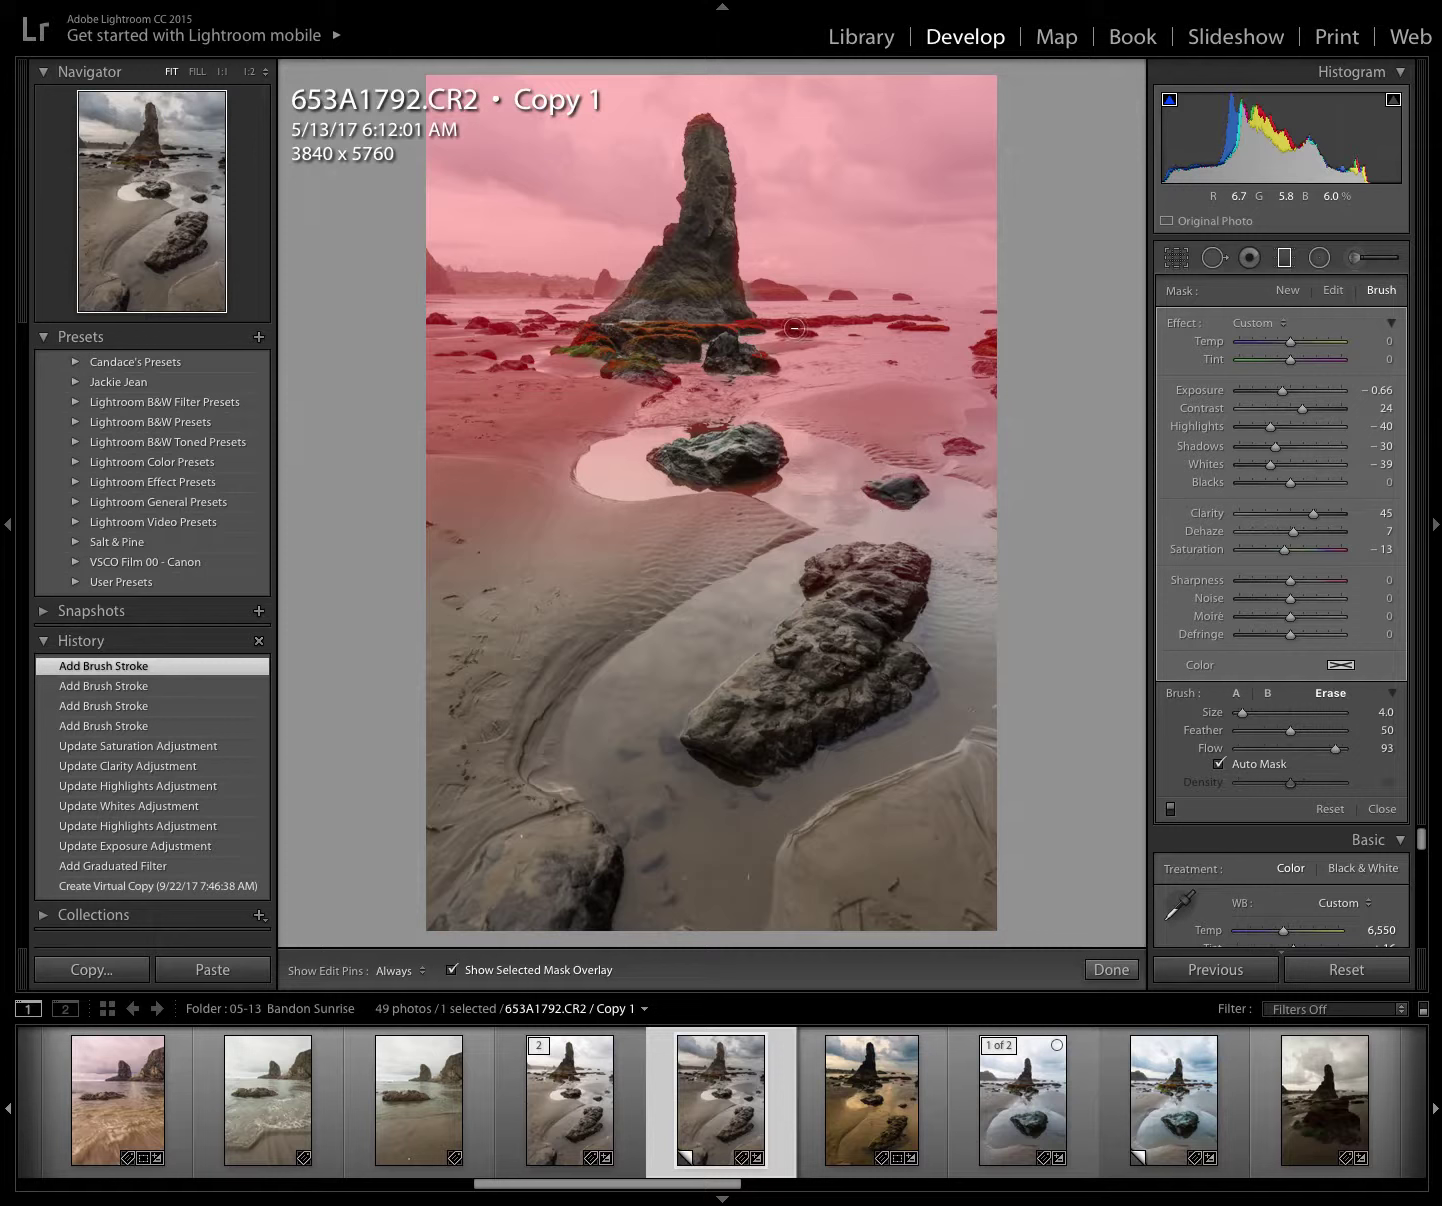
key("[")
key("h")
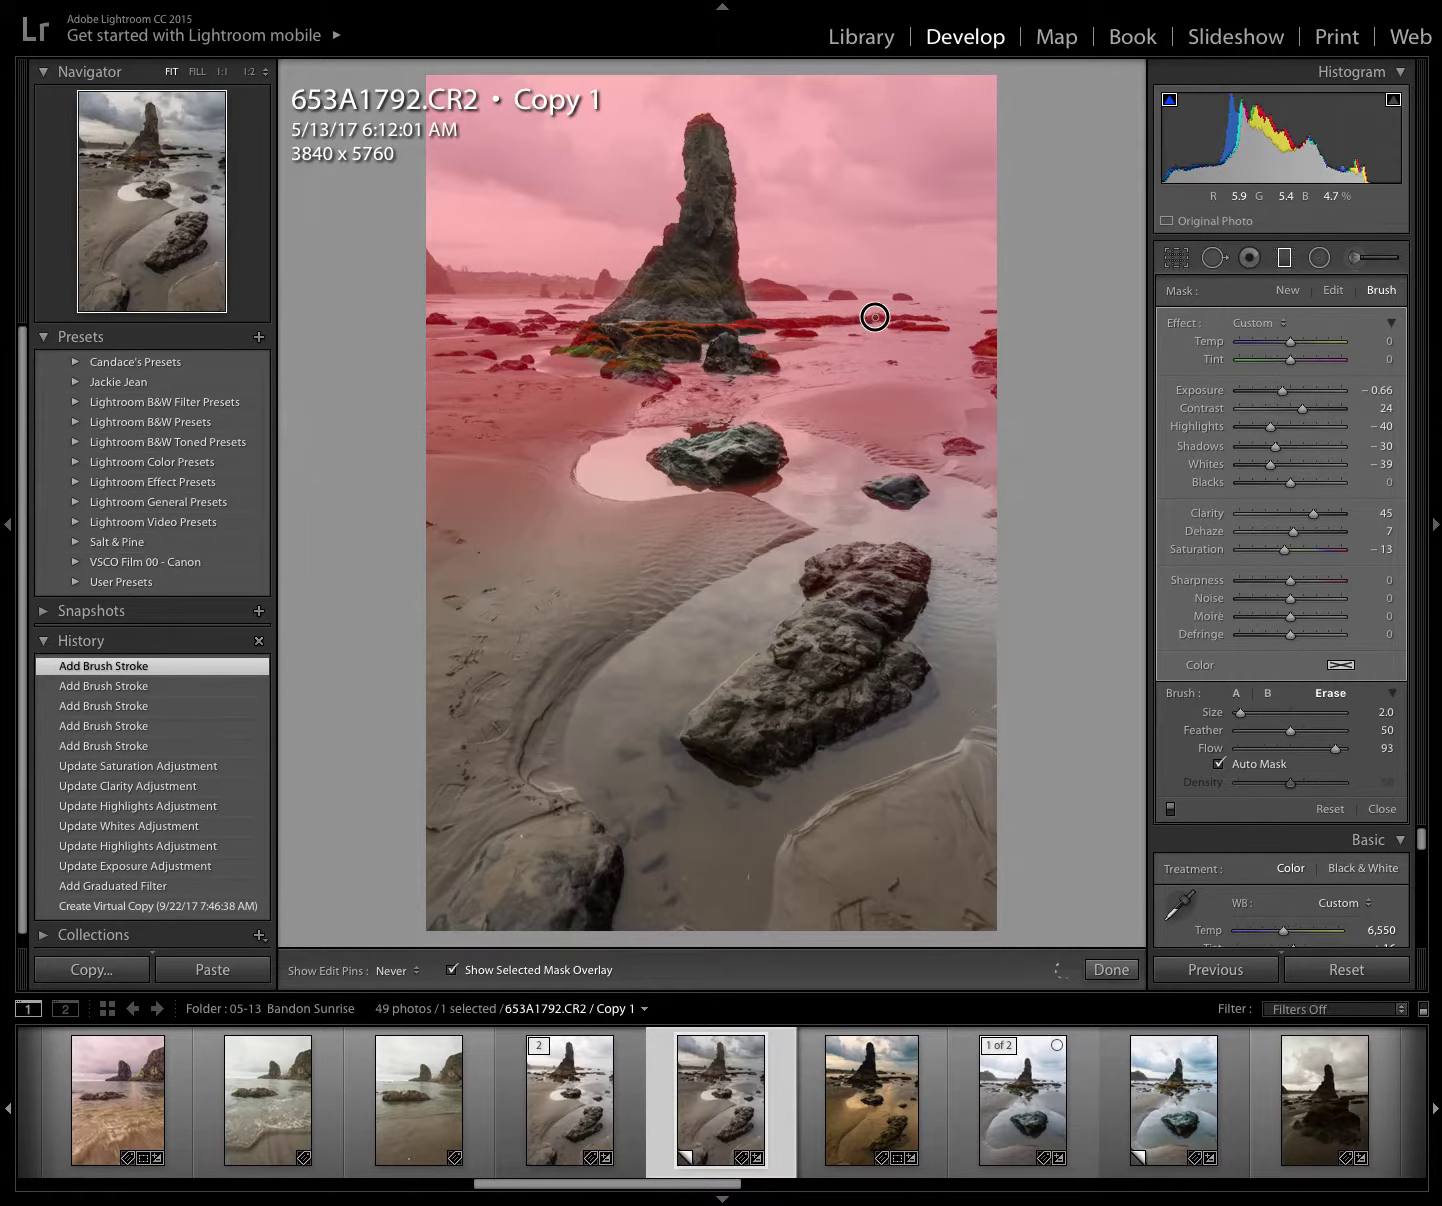
key("h")
left_click_drag(804, 335, 778, 334)
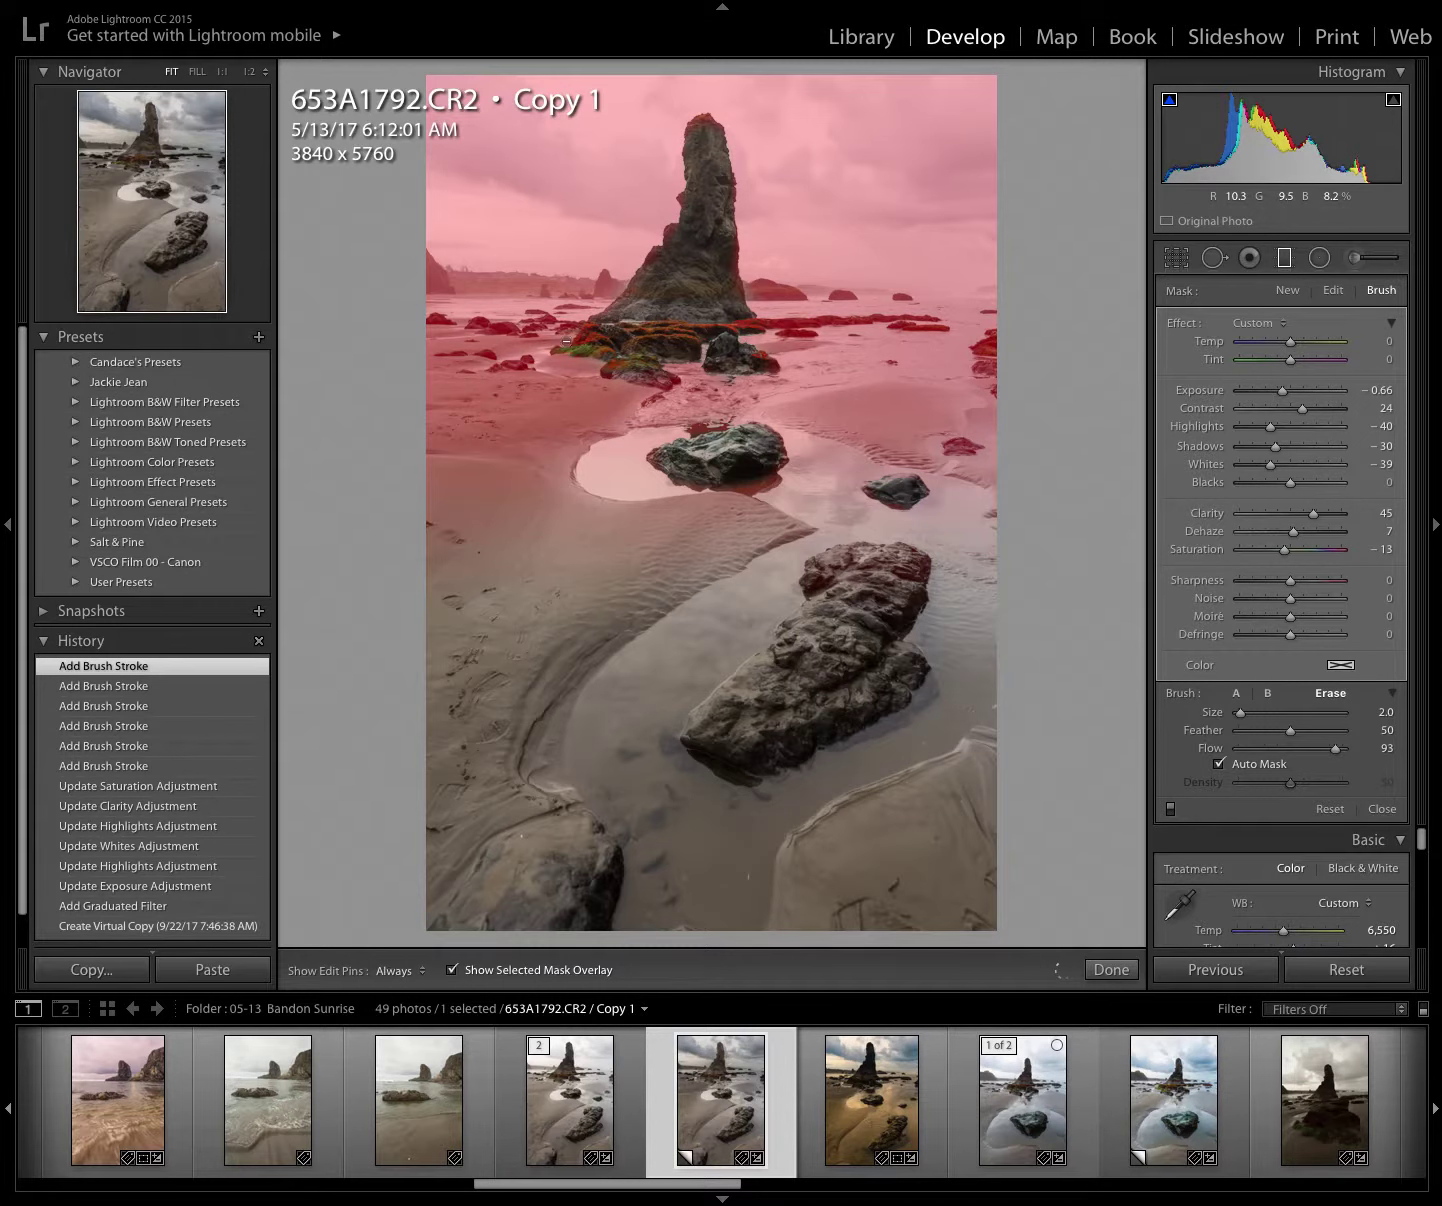
mouse_move(567, 340)
left_mouse_down()
mouse_move(604, 329)
mouse_move(578, 342)
mouse_move(489, 325)
left_mouse_up()
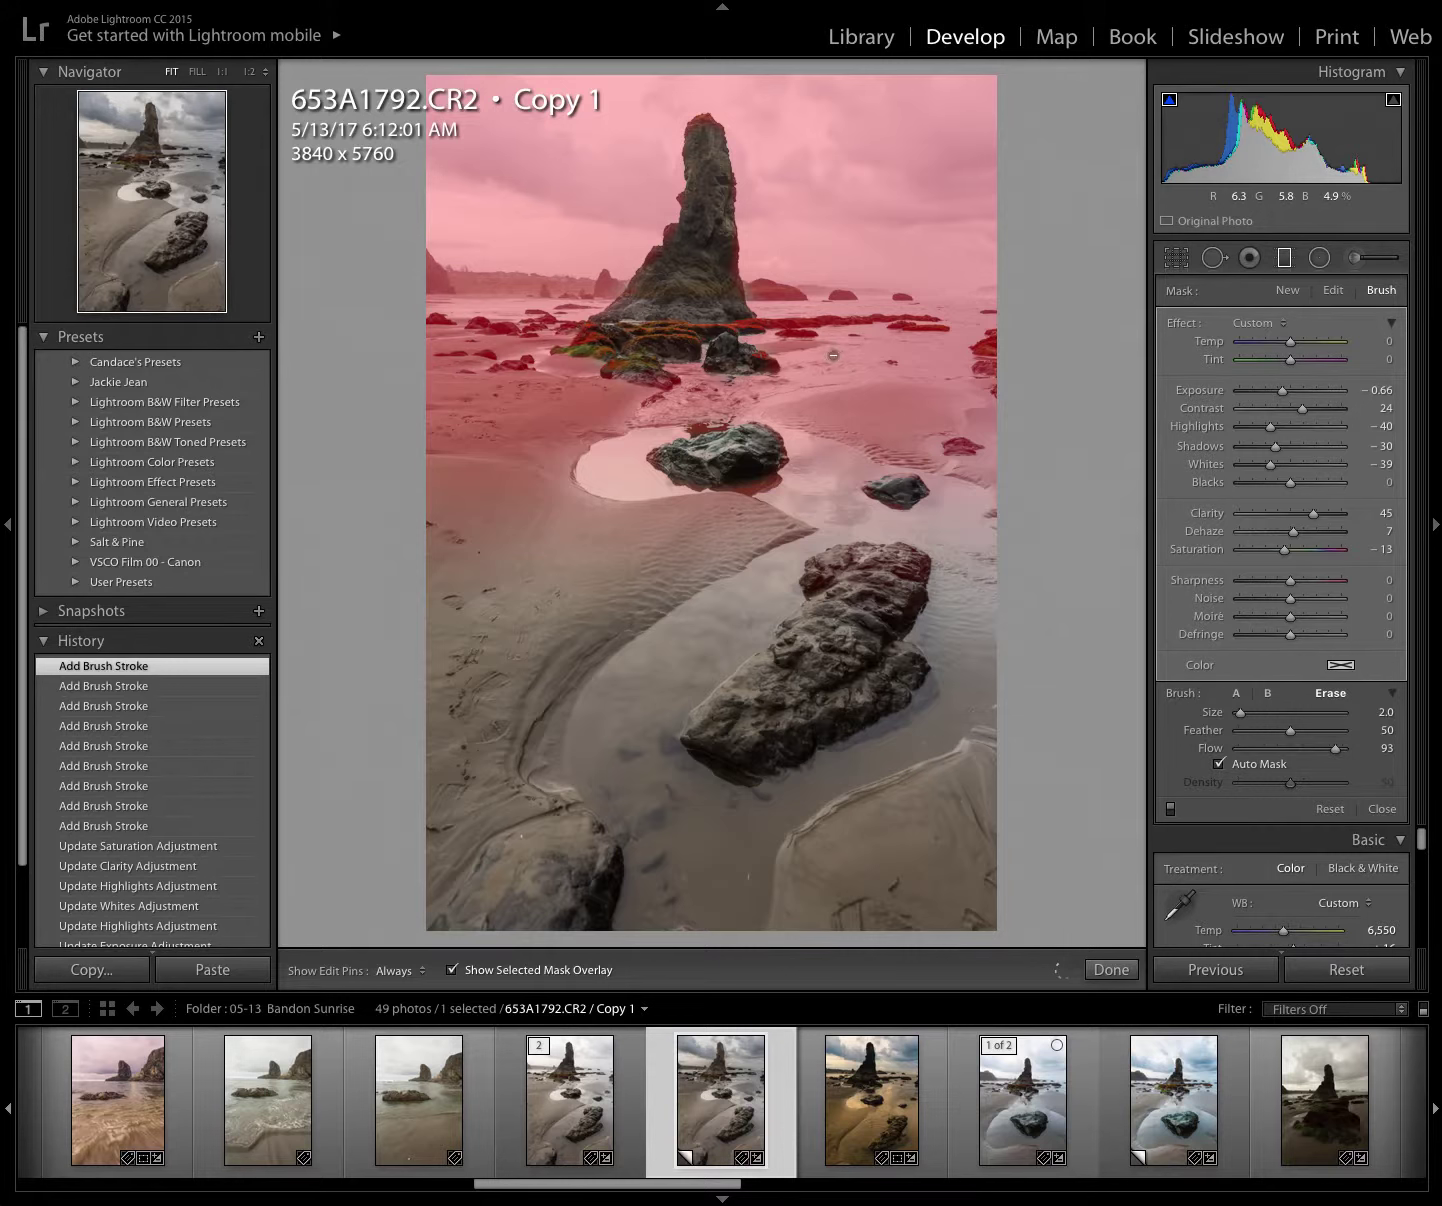
left_click_drag(832, 355, 806, 356)
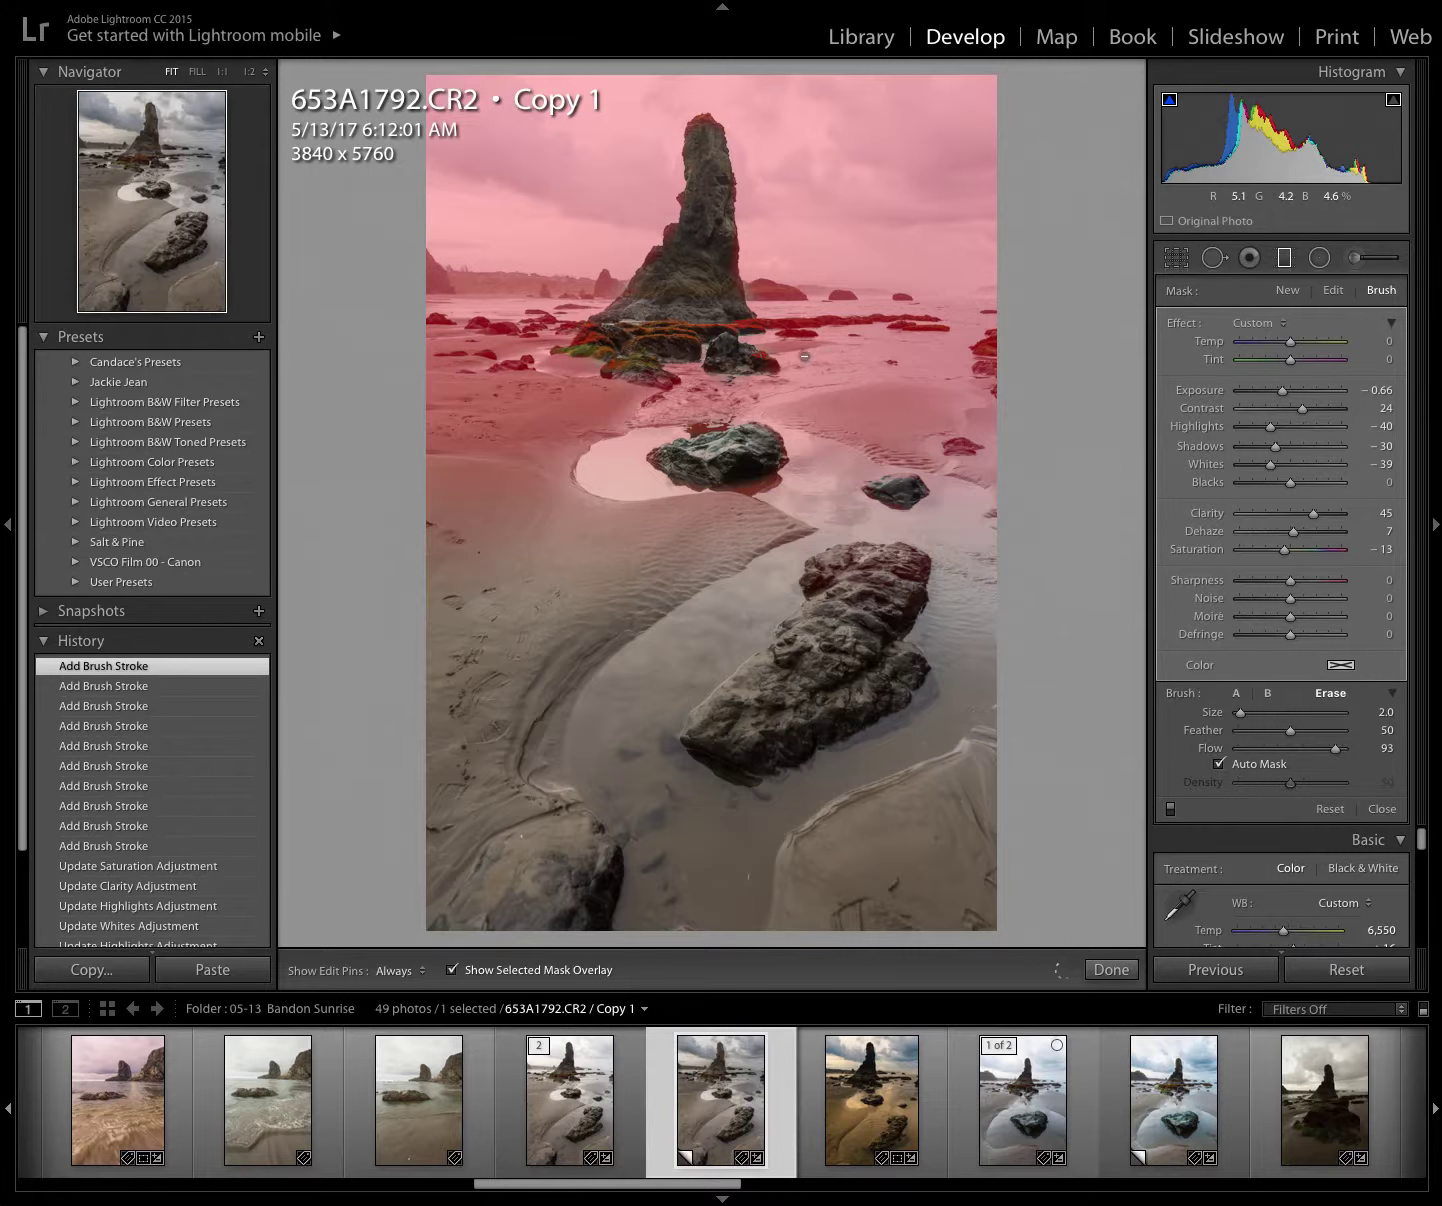
left_click(734, 280)
left_click_drag(698, 119, 699, 130)
left_click(689, 242)
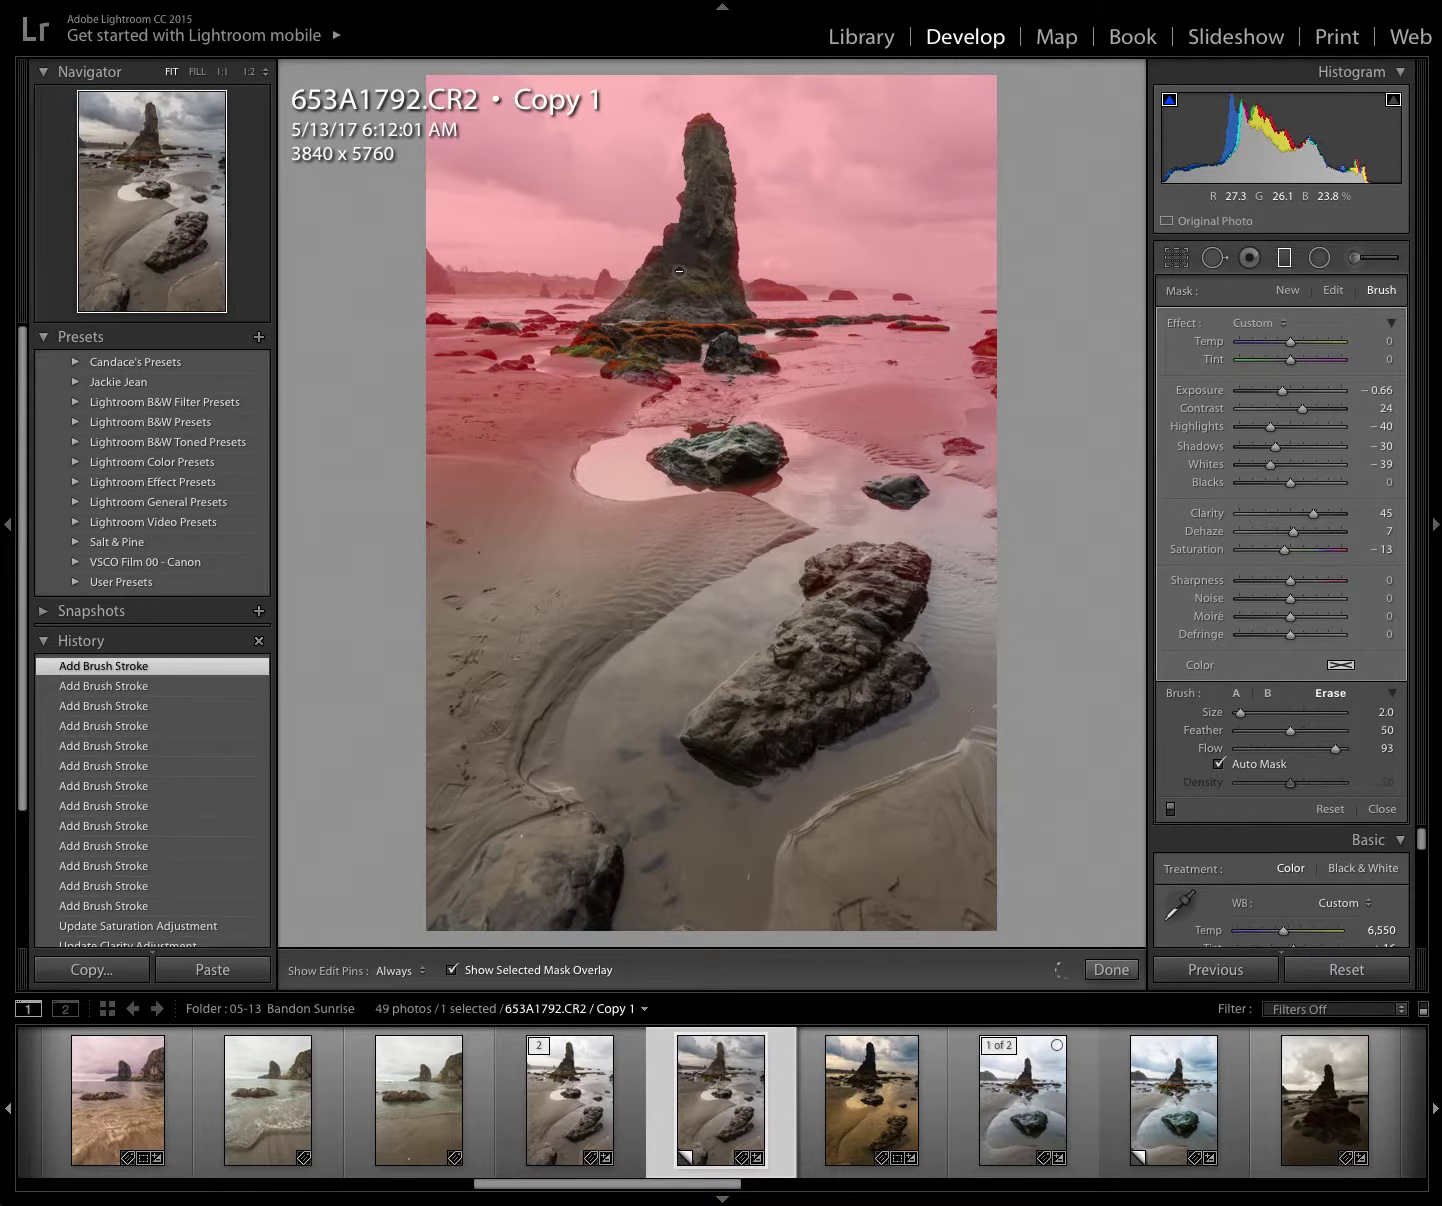
left_click_drag(697, 274, 712, 281)
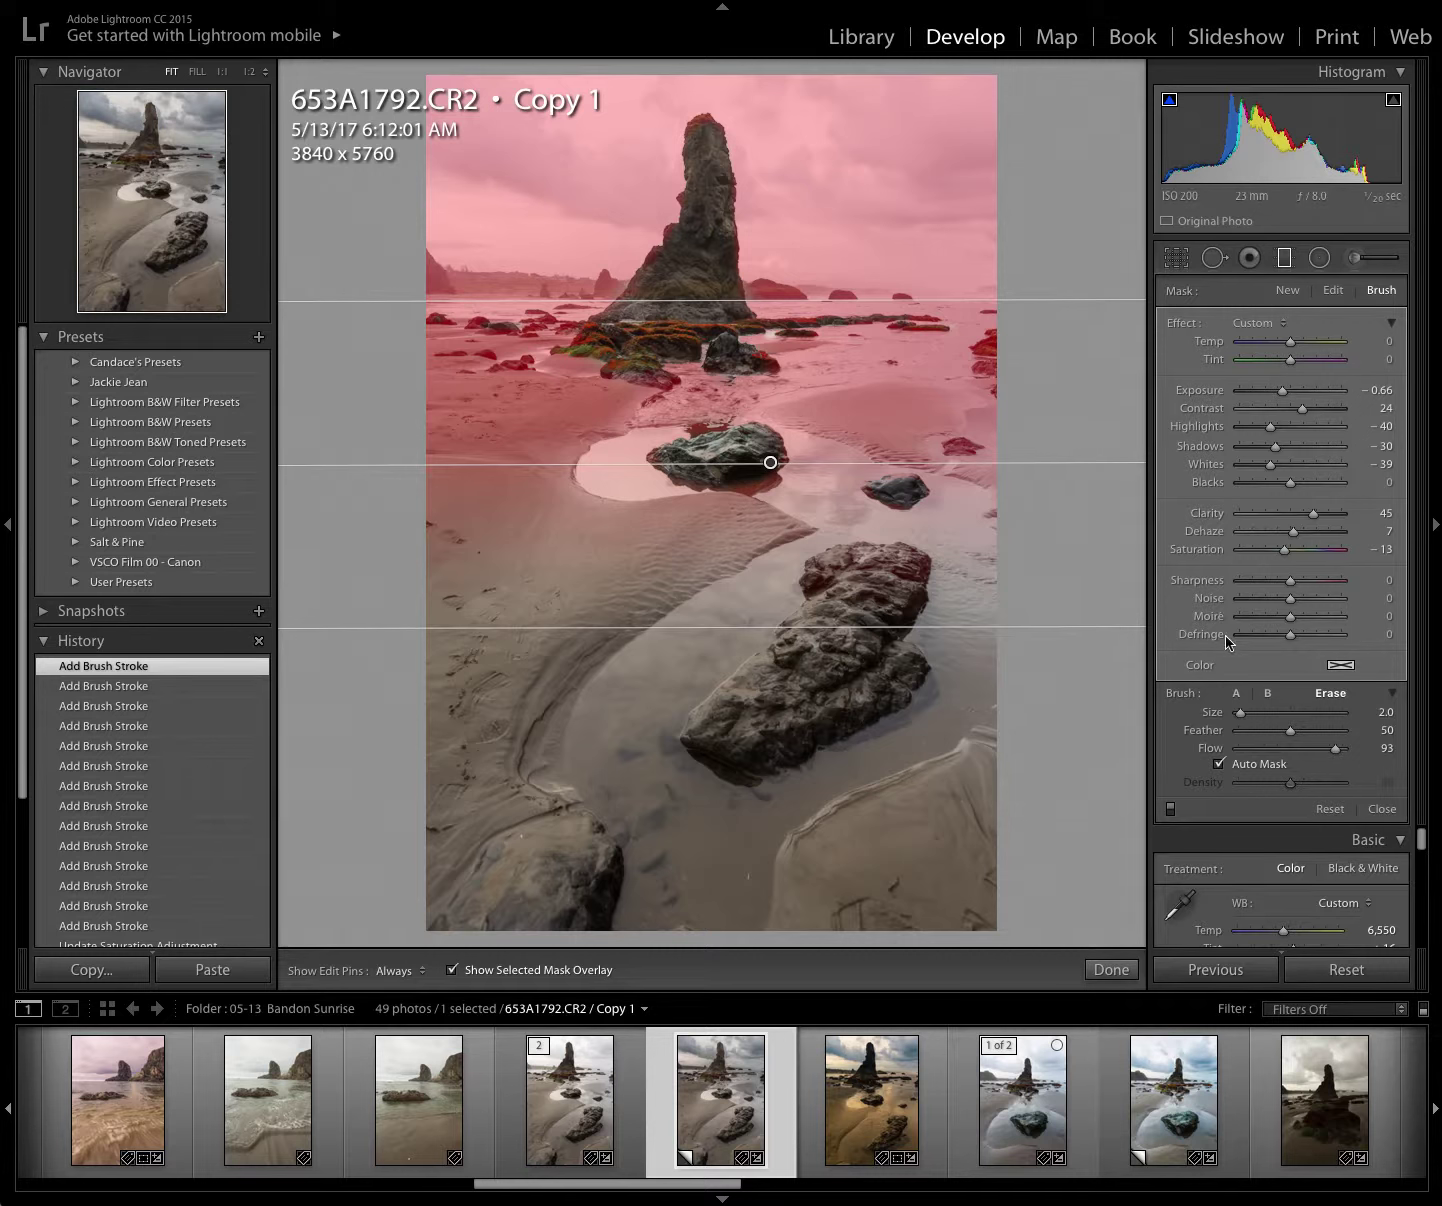
Re-select Erase, lower Flow to about 49, and brush the filter off the mid-beach sand at Size 13.
left_click(1268, 695)
left_click(1331, 694)
left_click_drag(1338, 753, 1290, 752)
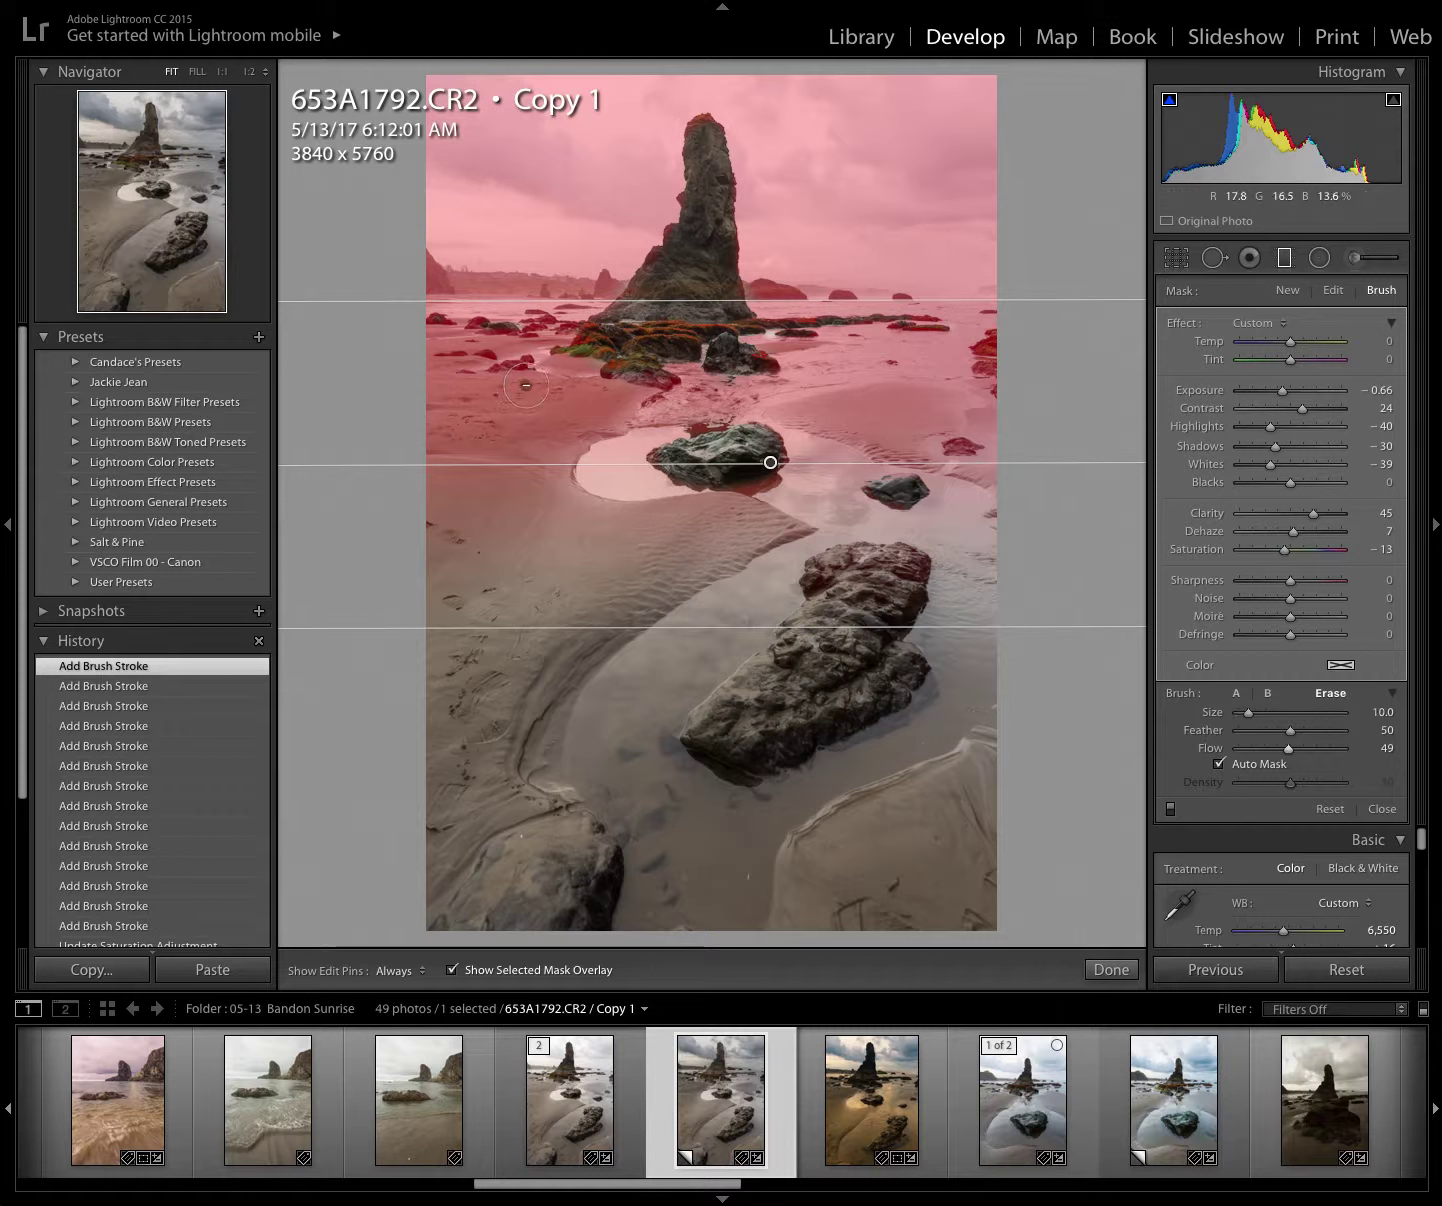
scroll(565, 387, "up", 5)
key("h")
scroll(509, 473, "up", 1)
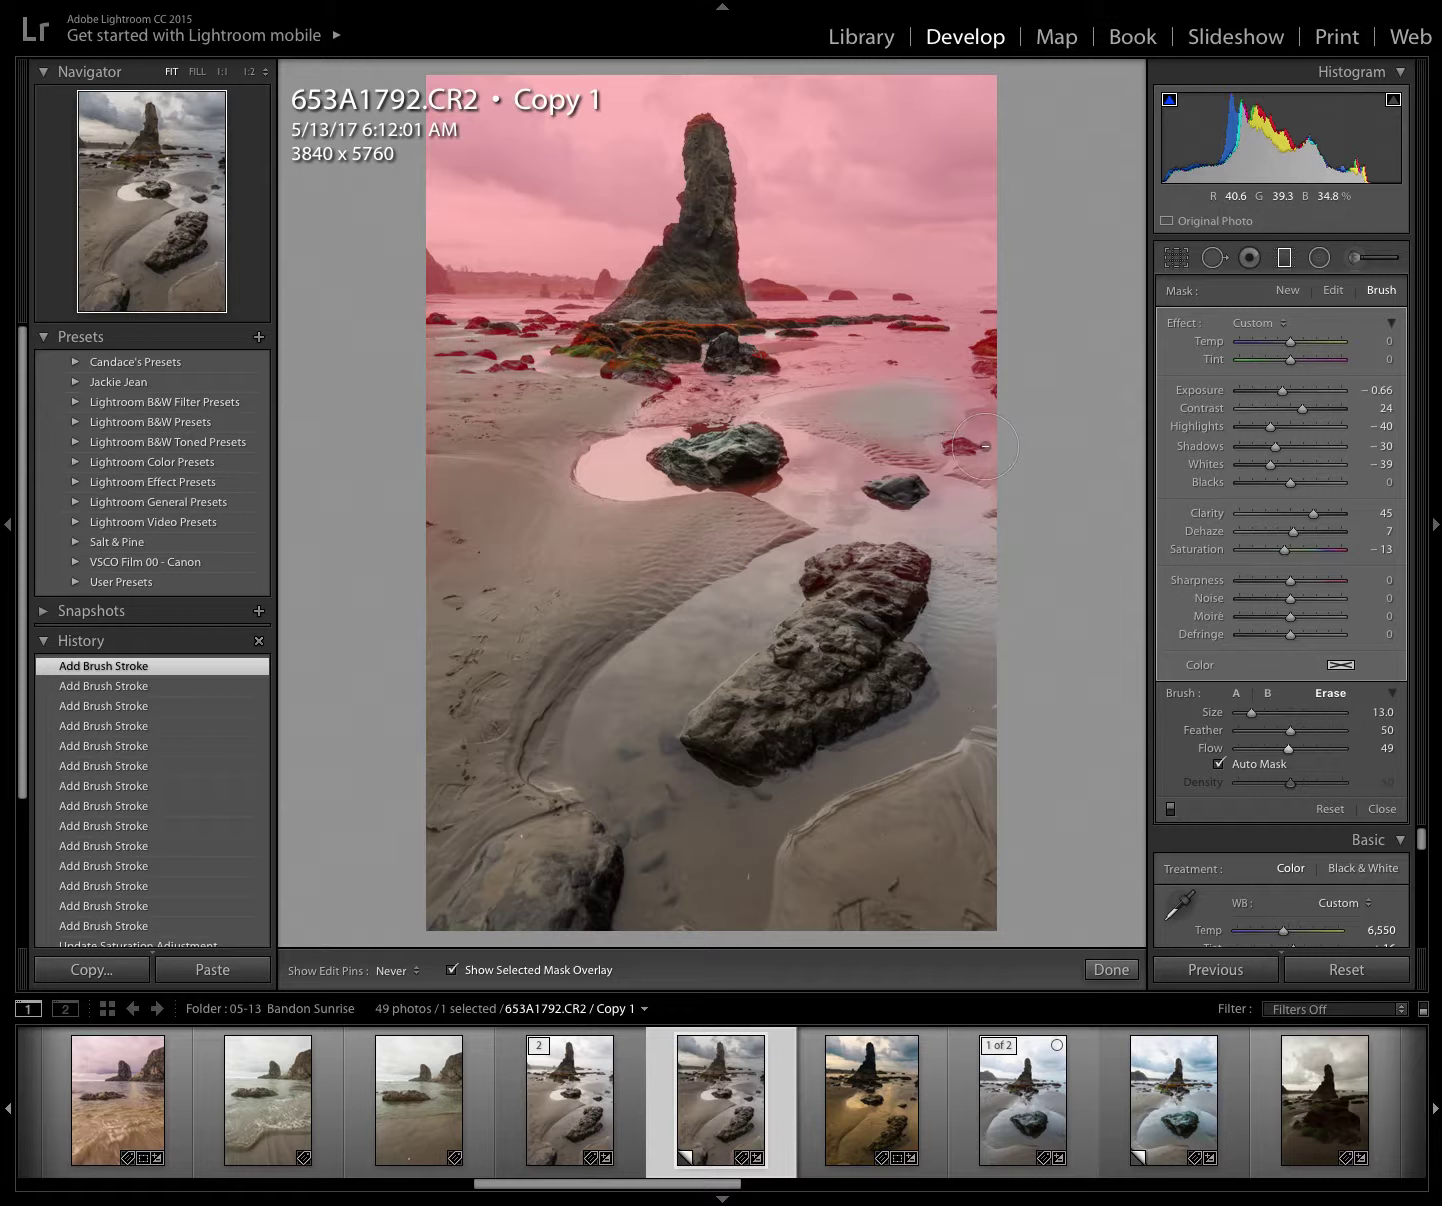
Show the edit pins again and hide the red mask overlay.
key("h")
left_click(449, 971)
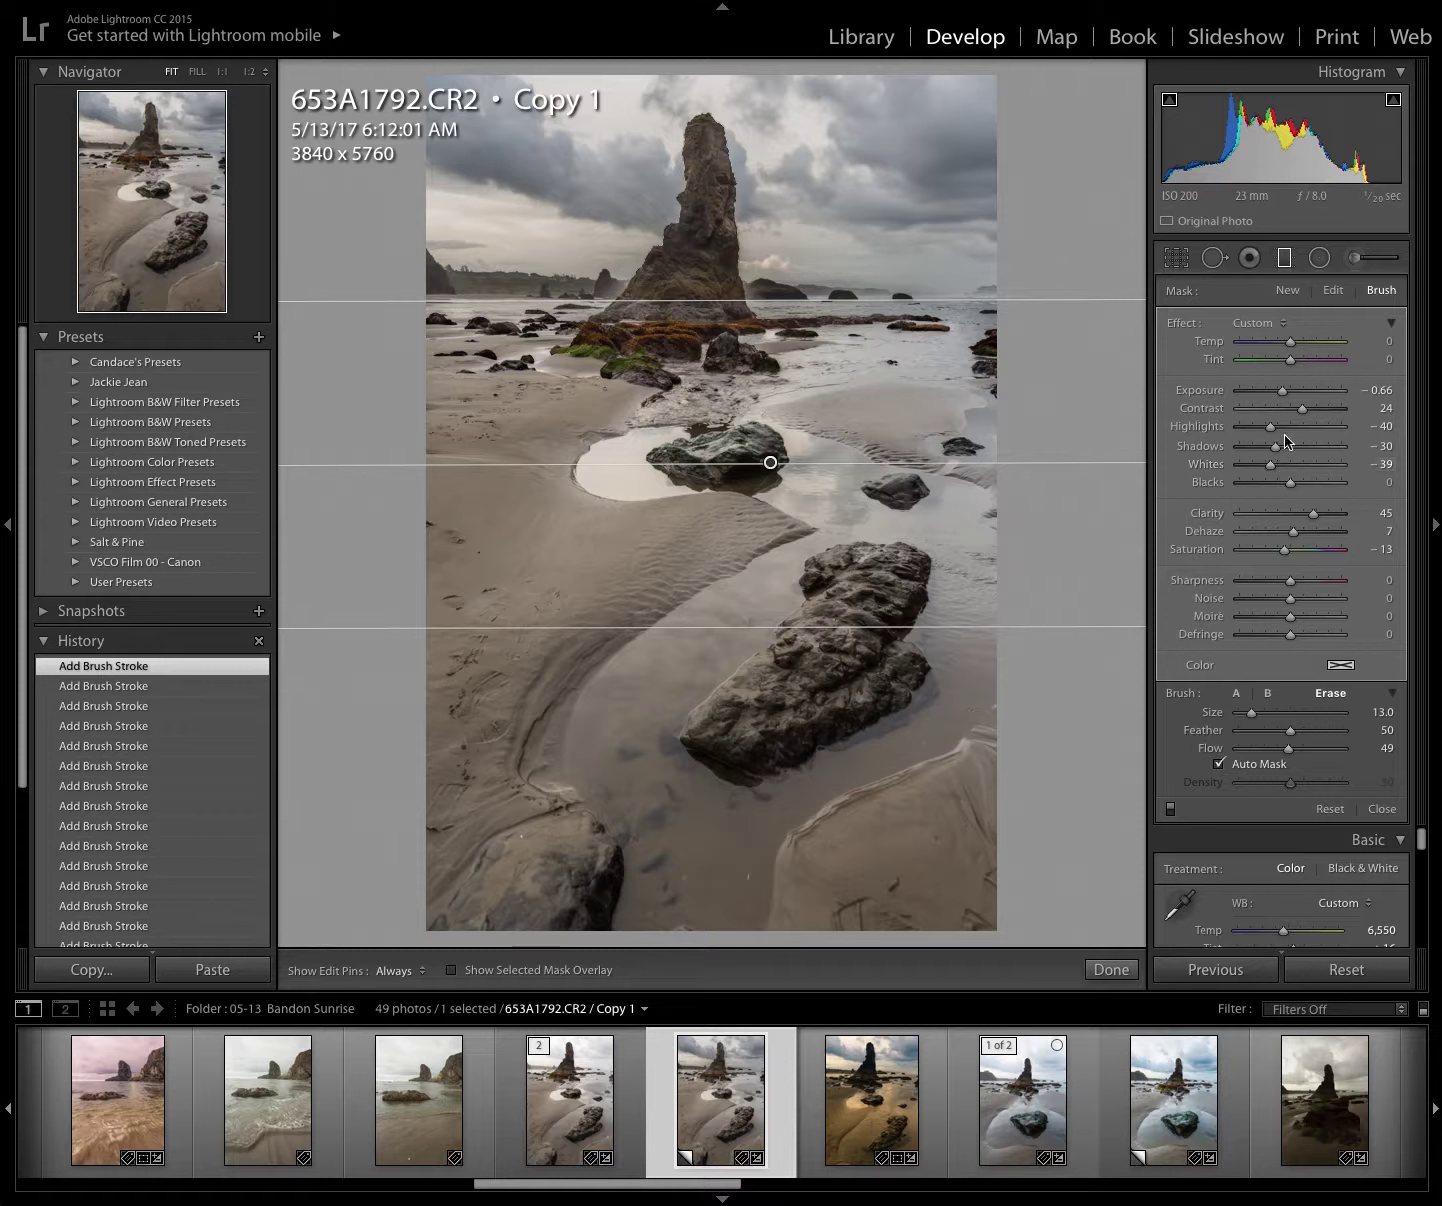
Try the filter's Exposure at about -1.79, then settle it at -0.69.
left_click(1284, 392)
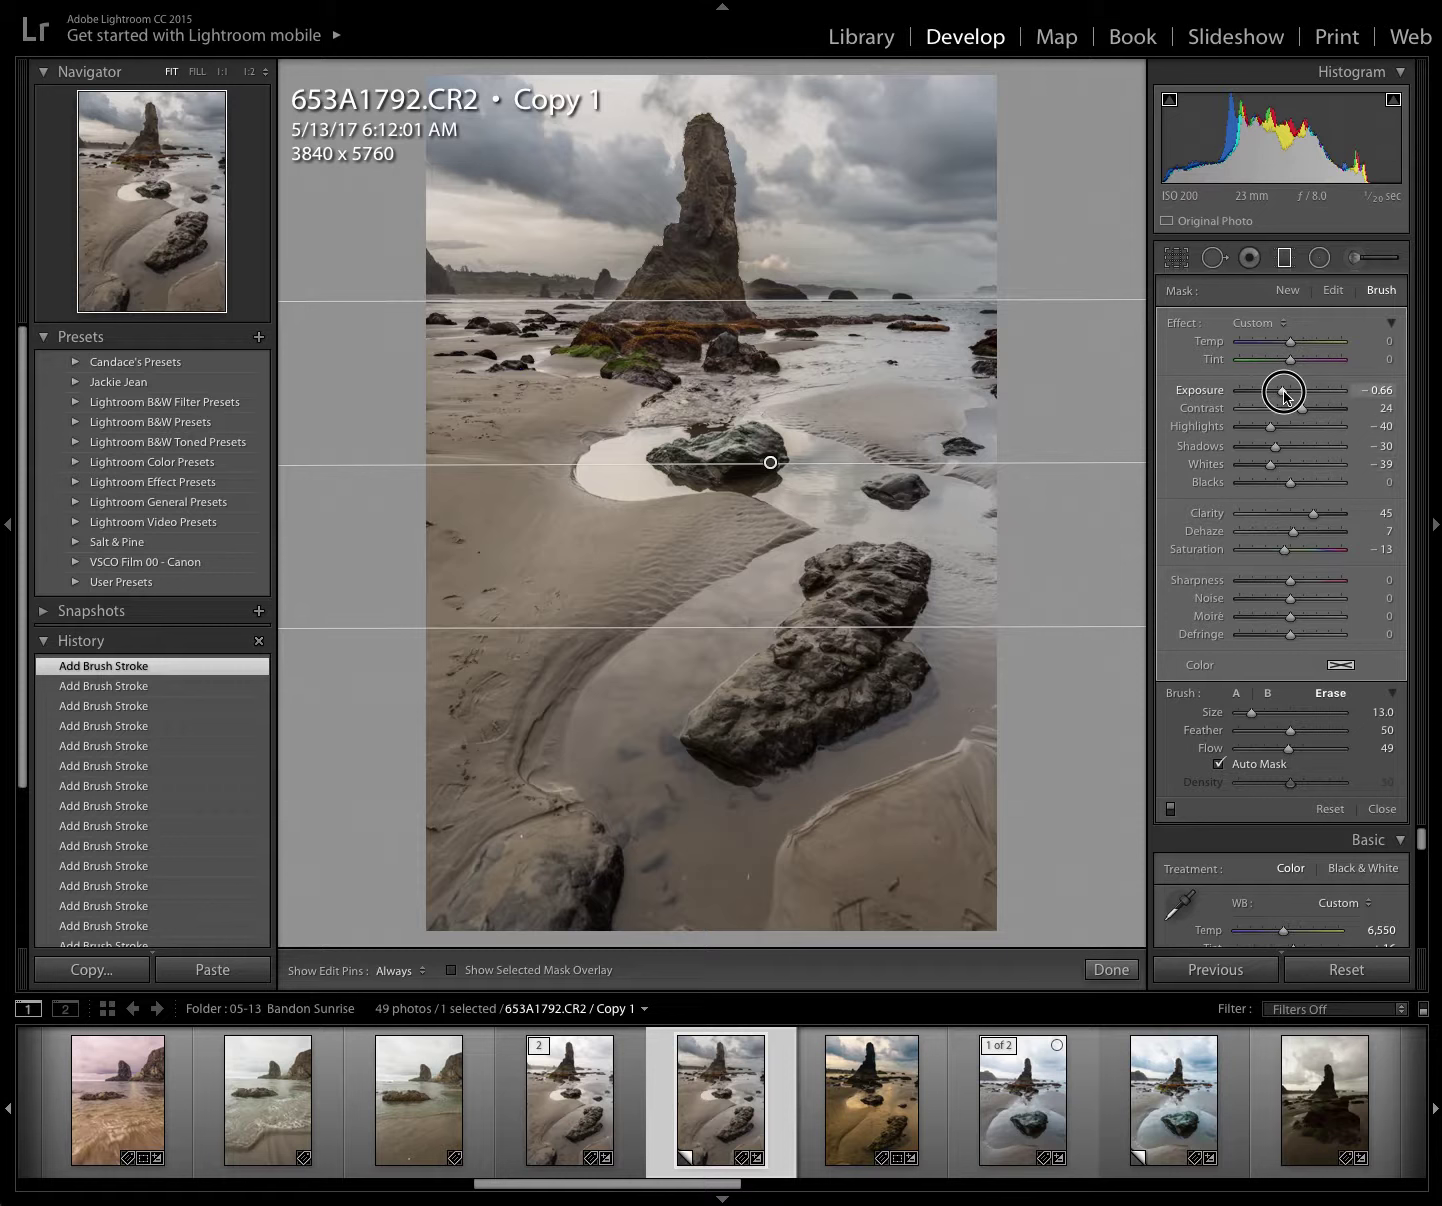
left_click_drag(1285, 395, 1270, 399)
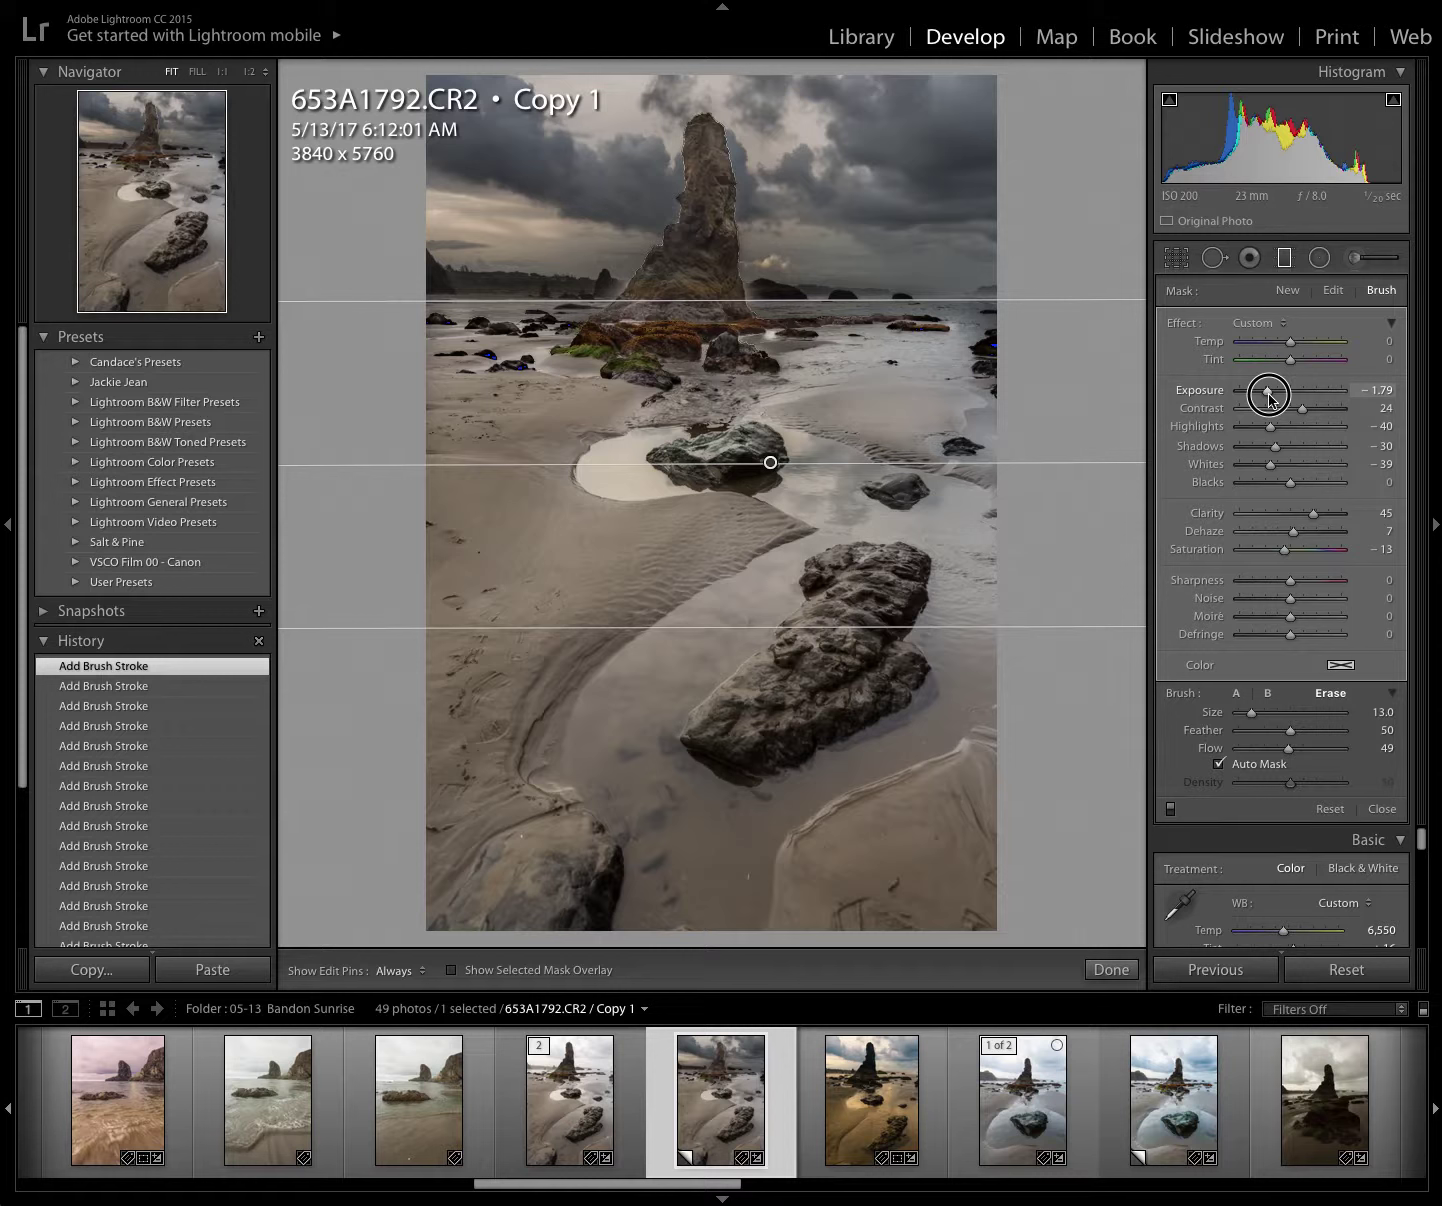
left_click(1270, 396)
left_click_drag(1283, 397, 1284, 398)
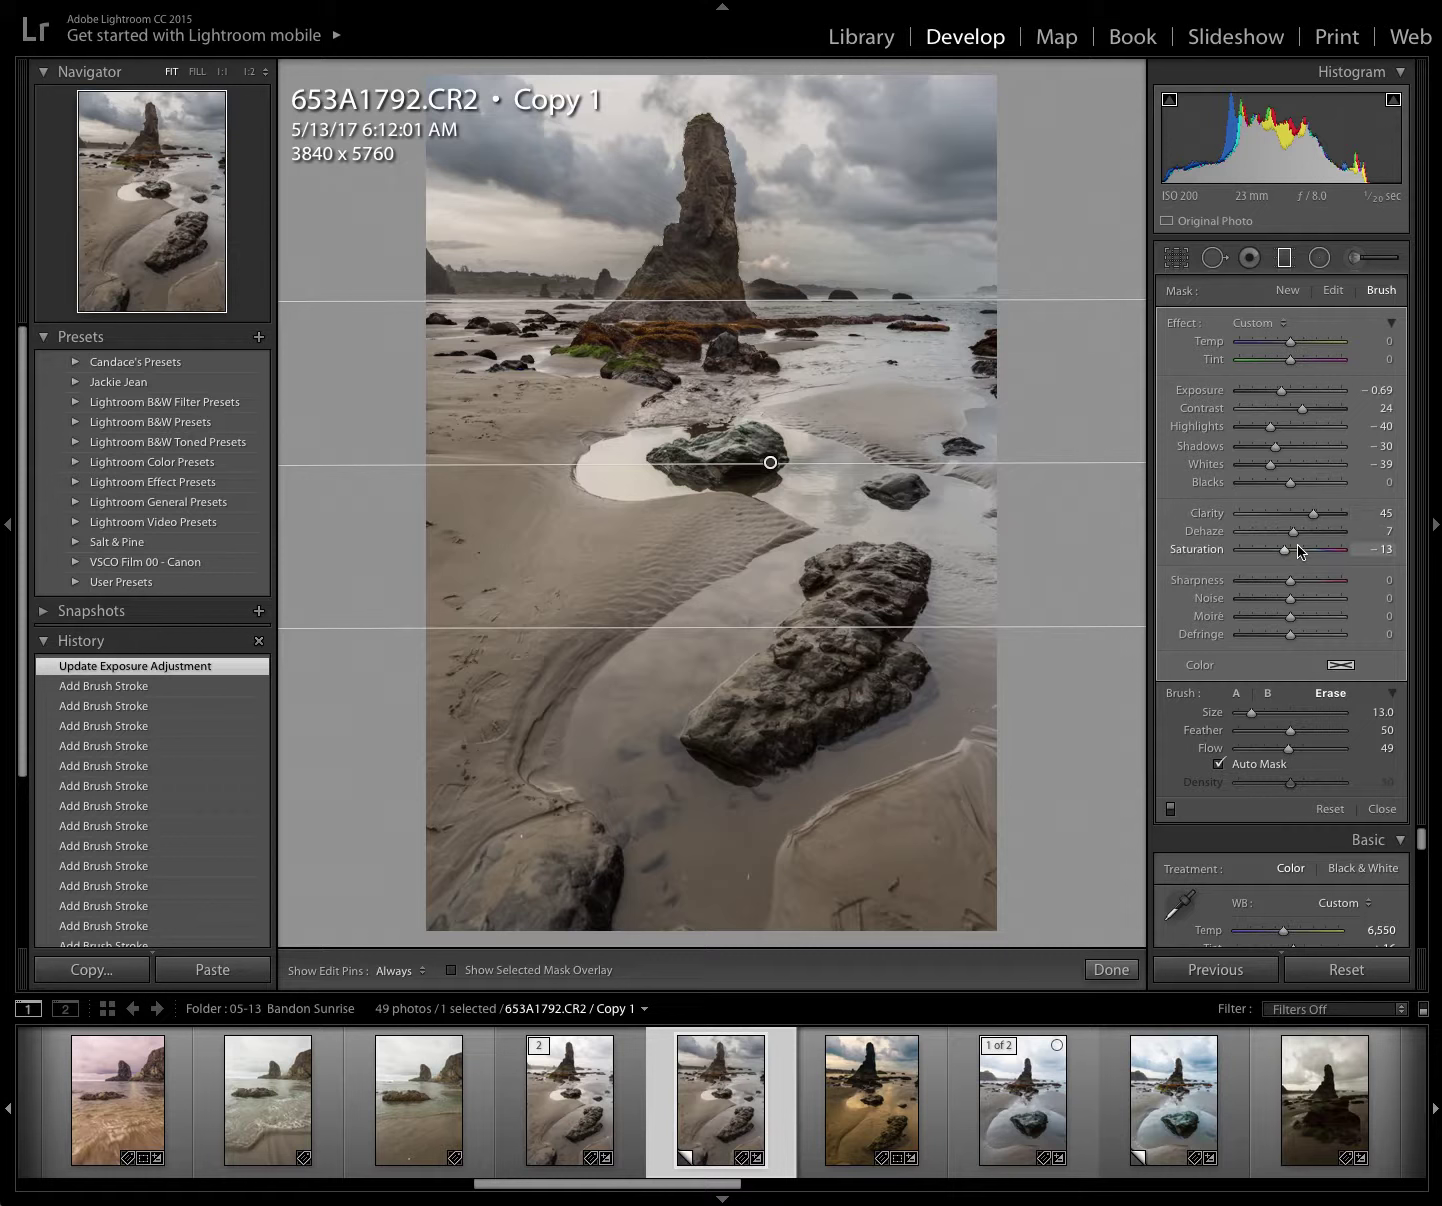
Close the graduated filter tool and reopen it for a new filter preset to Exposure -0.30, Clarity 23.
left_click(1286, 259)
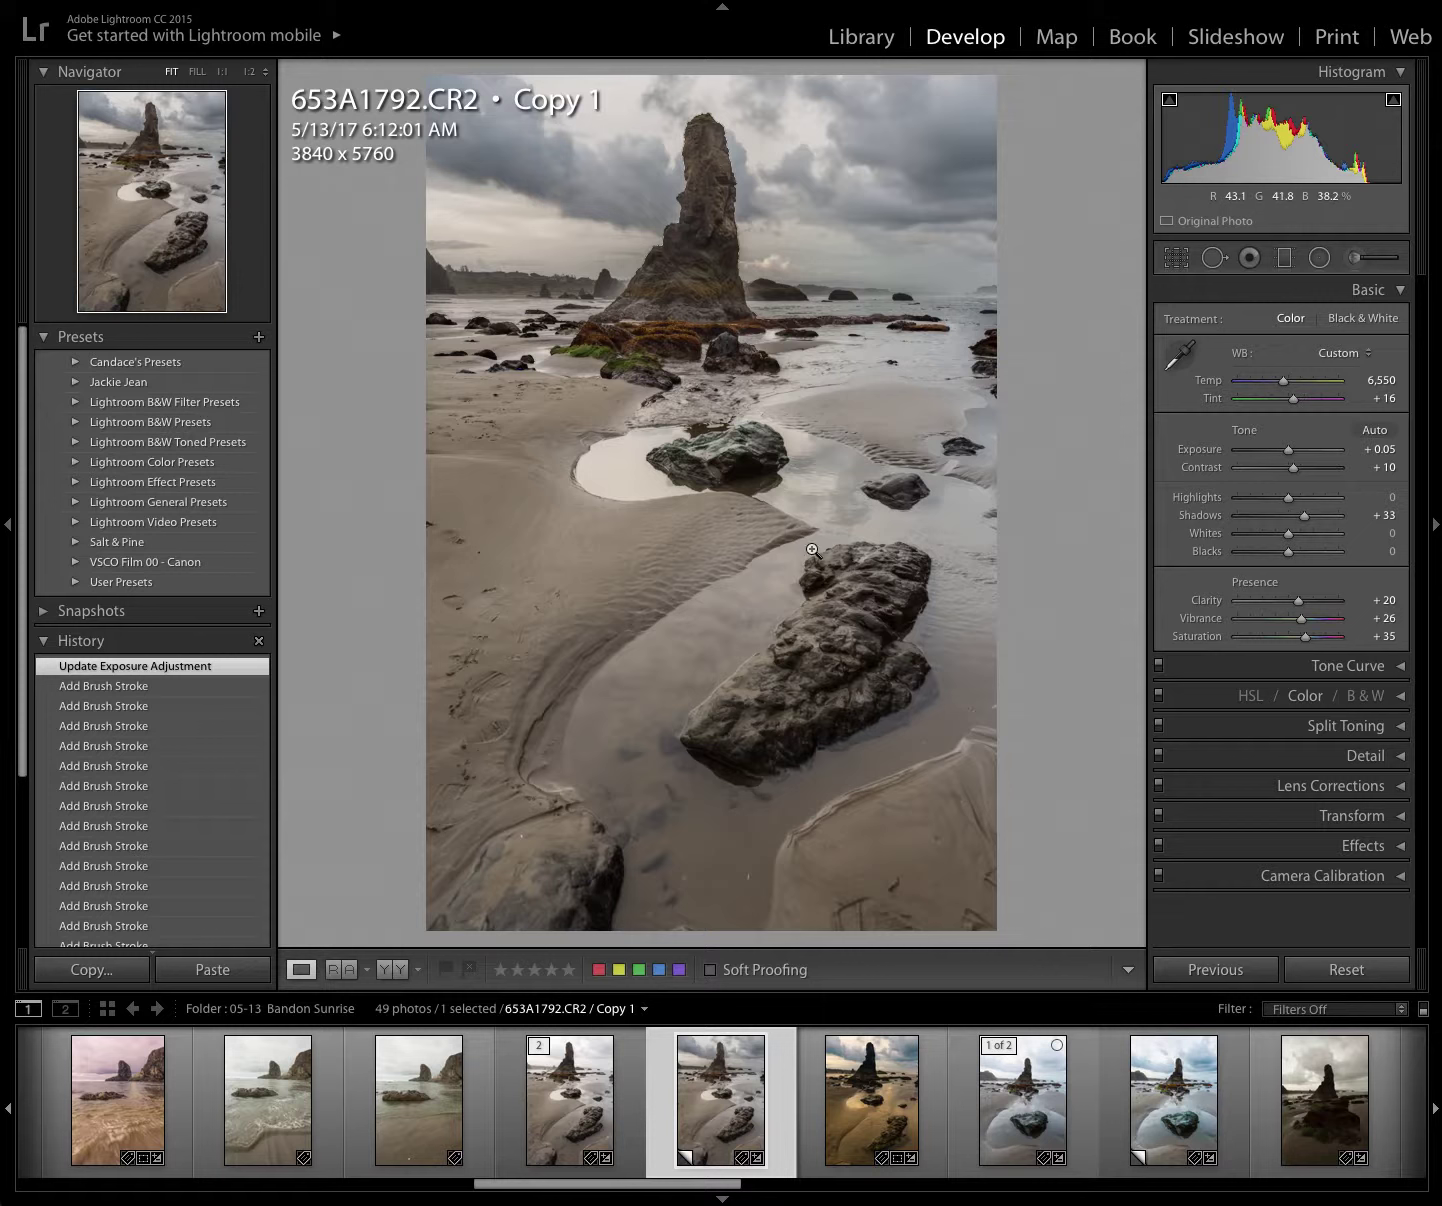
left_click(1287, 258)
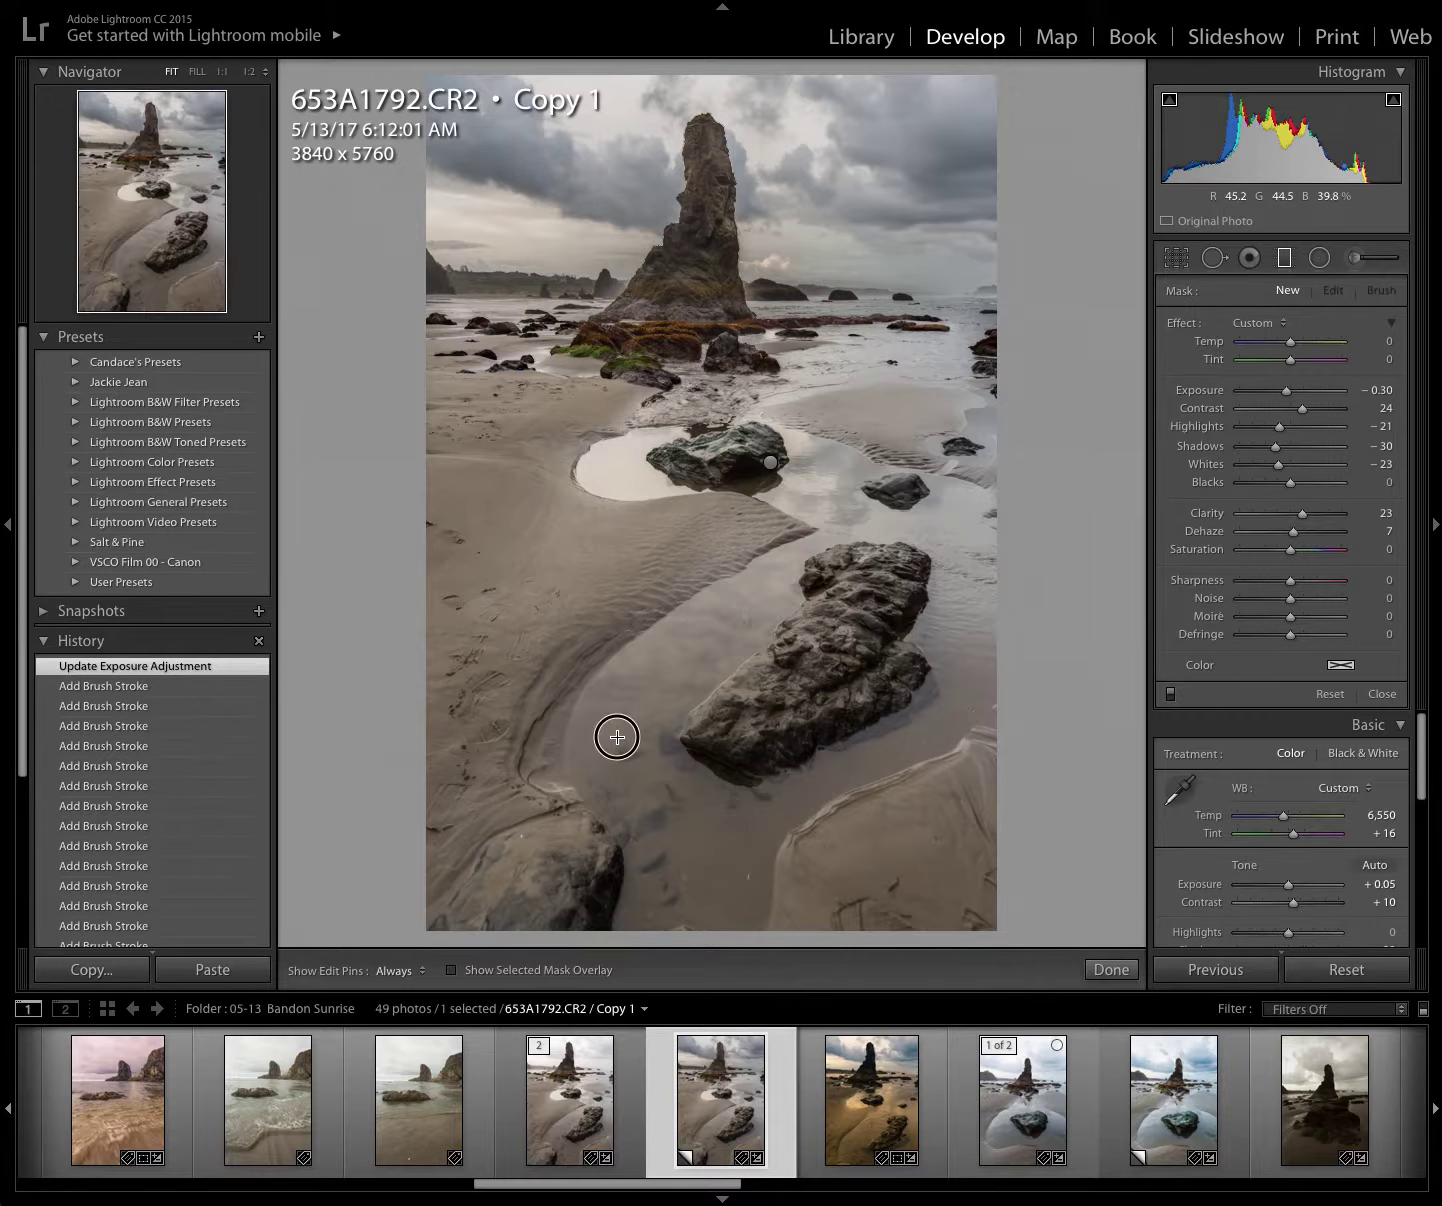
Draw a second filter diagonally across the lower-left foreground and nudge it slightly lower.
left_click_drag(618, 737, 845, 455)
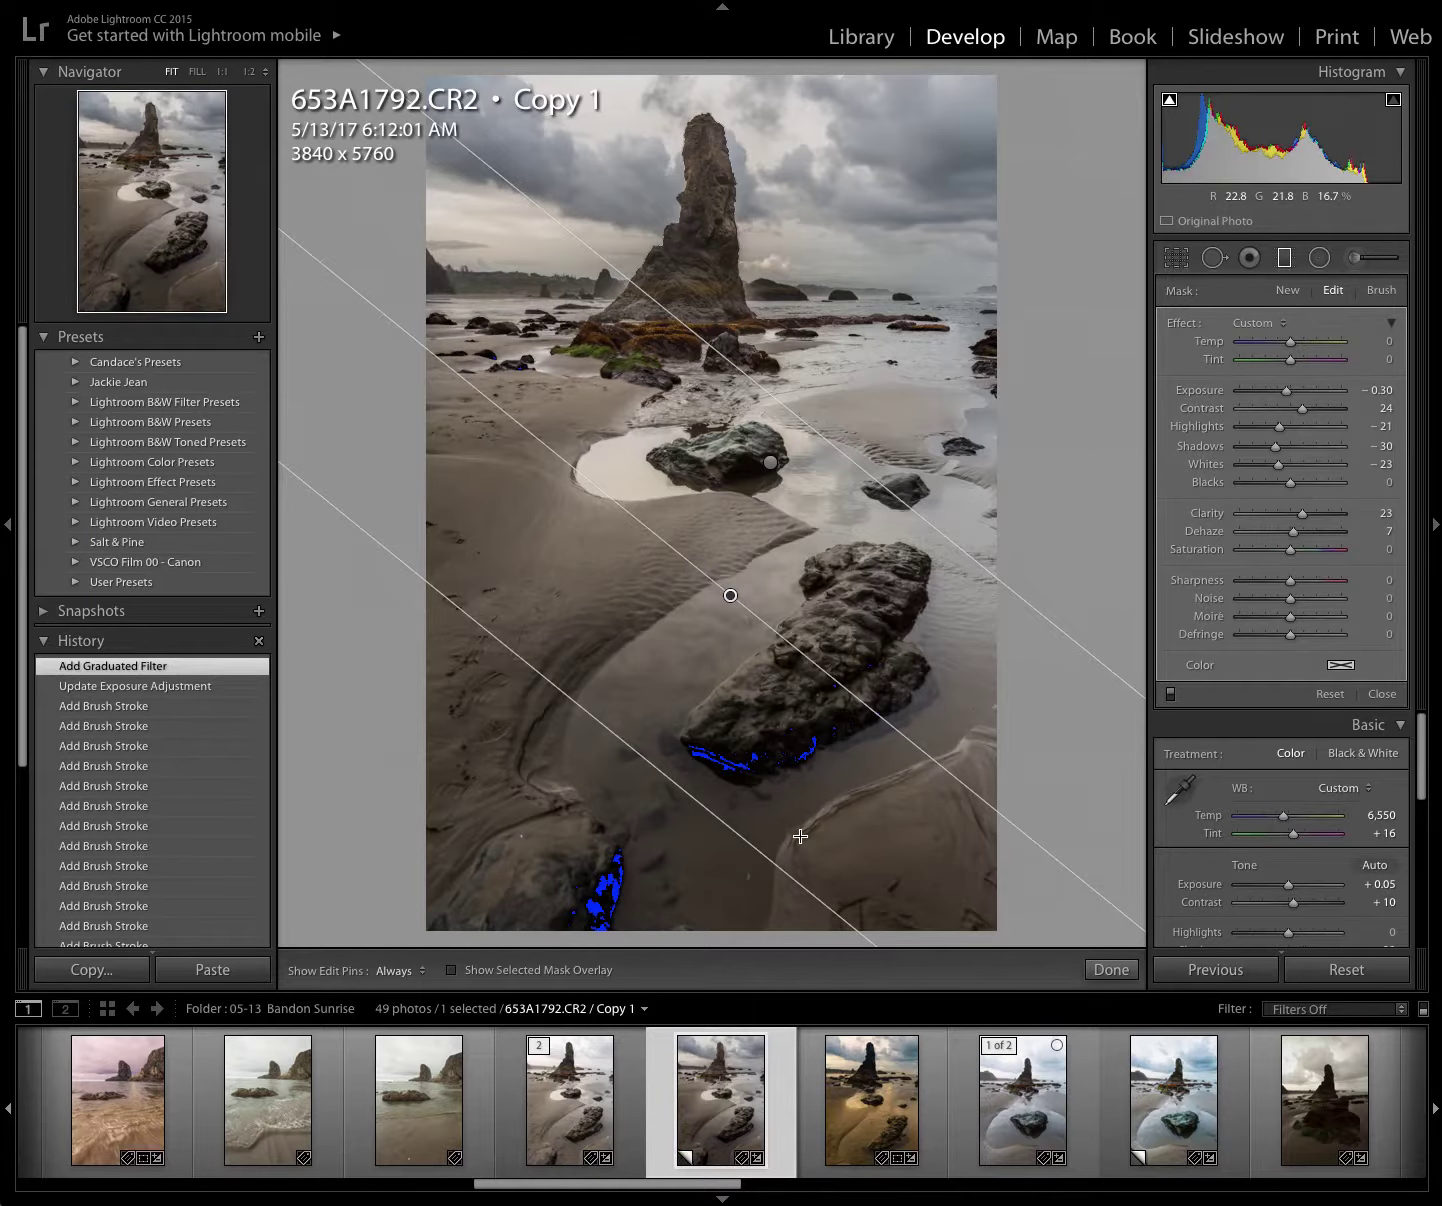
left_click_drag(853, 466, 809, 510)
left_click_drag(802, 518, 794, 528)
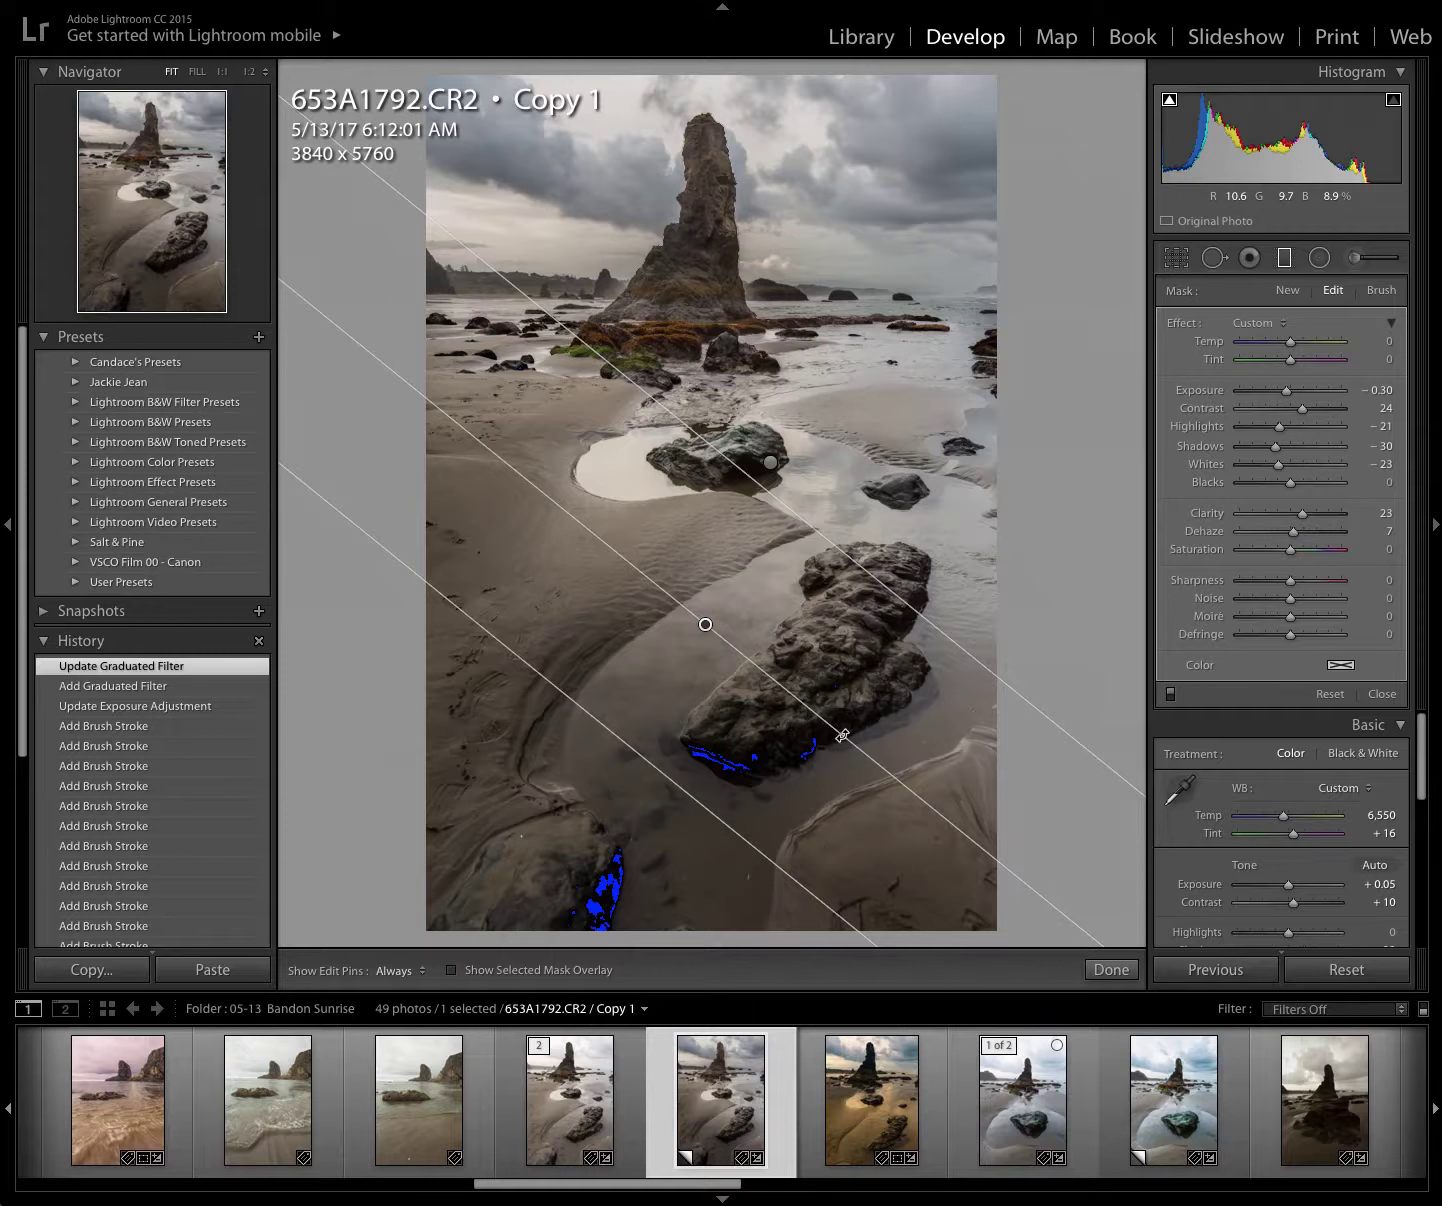
Rotate the second graduated filter and pull its upper and lower edges inward across the foreground rock.
left_click(846, 737)
mouse_move(846, 738)
left_mouse_down()
mouse_move(852, 717)
mouse_move(807, 772)
mouse_move(859, 727)
left_mouse_up()
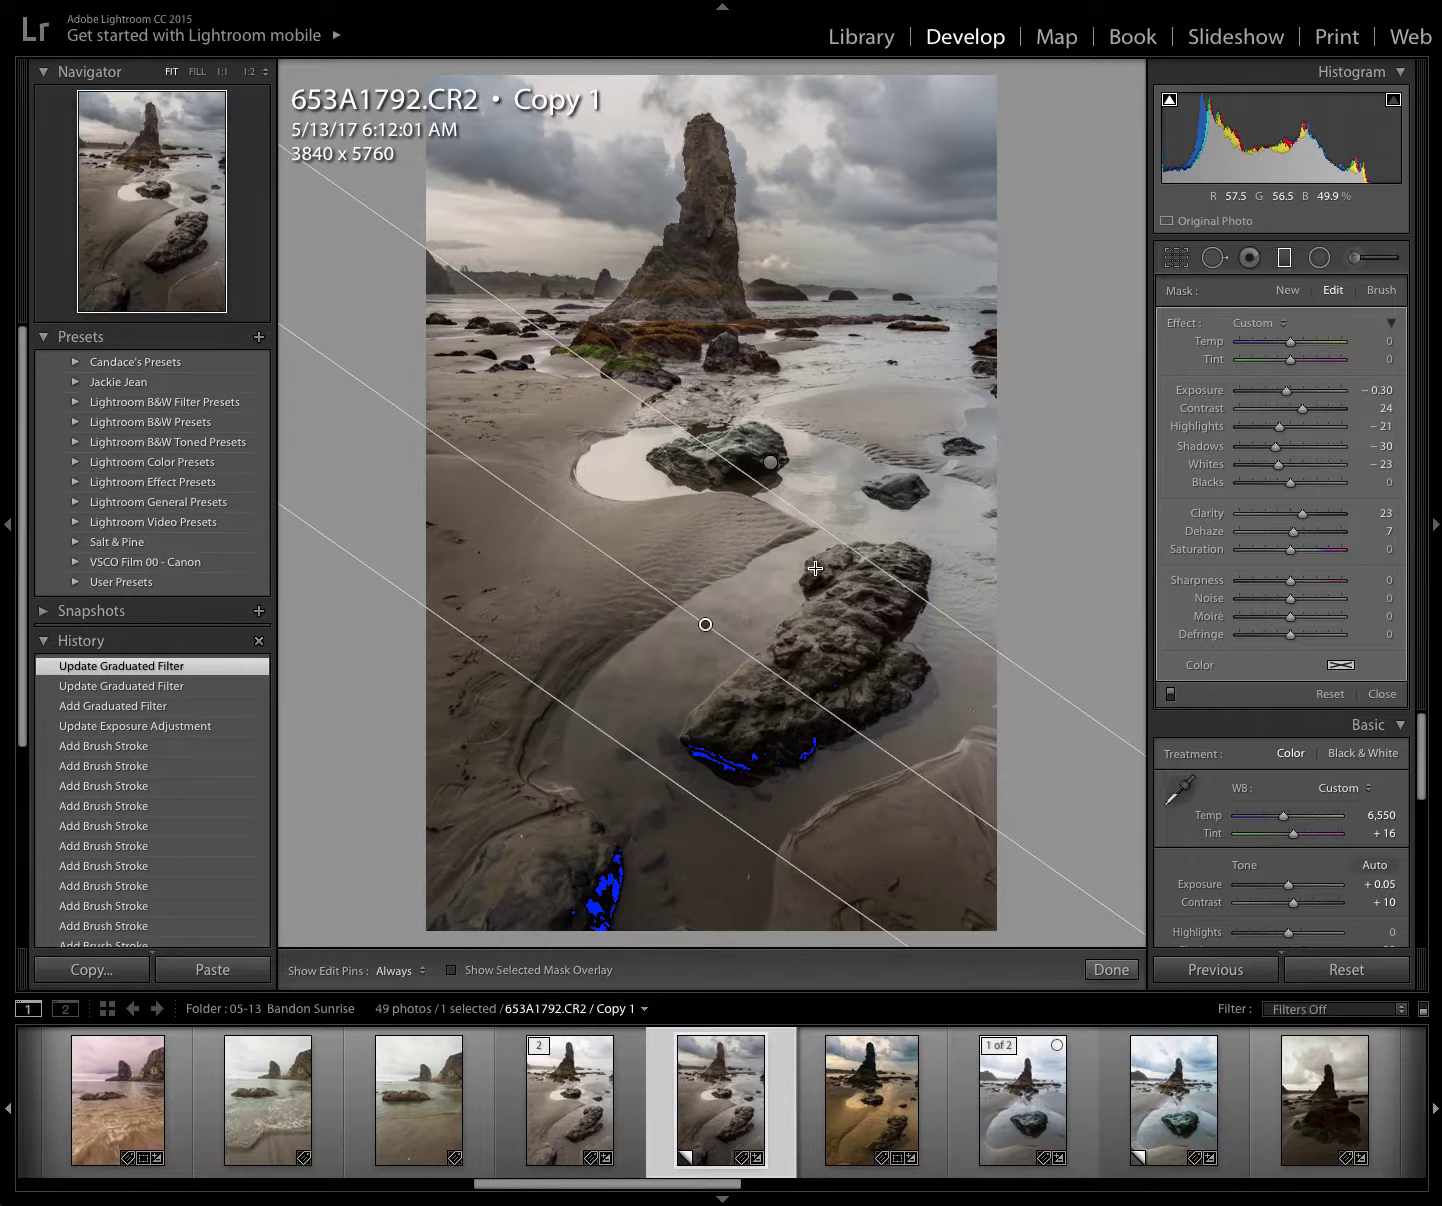
mouse_move(825, 530)
left_mouse_down()
mouse_move(690, 645)
mouse_move(806, 521)
left_mouse_up()
left_click_drag(646, 768, 768, 640)
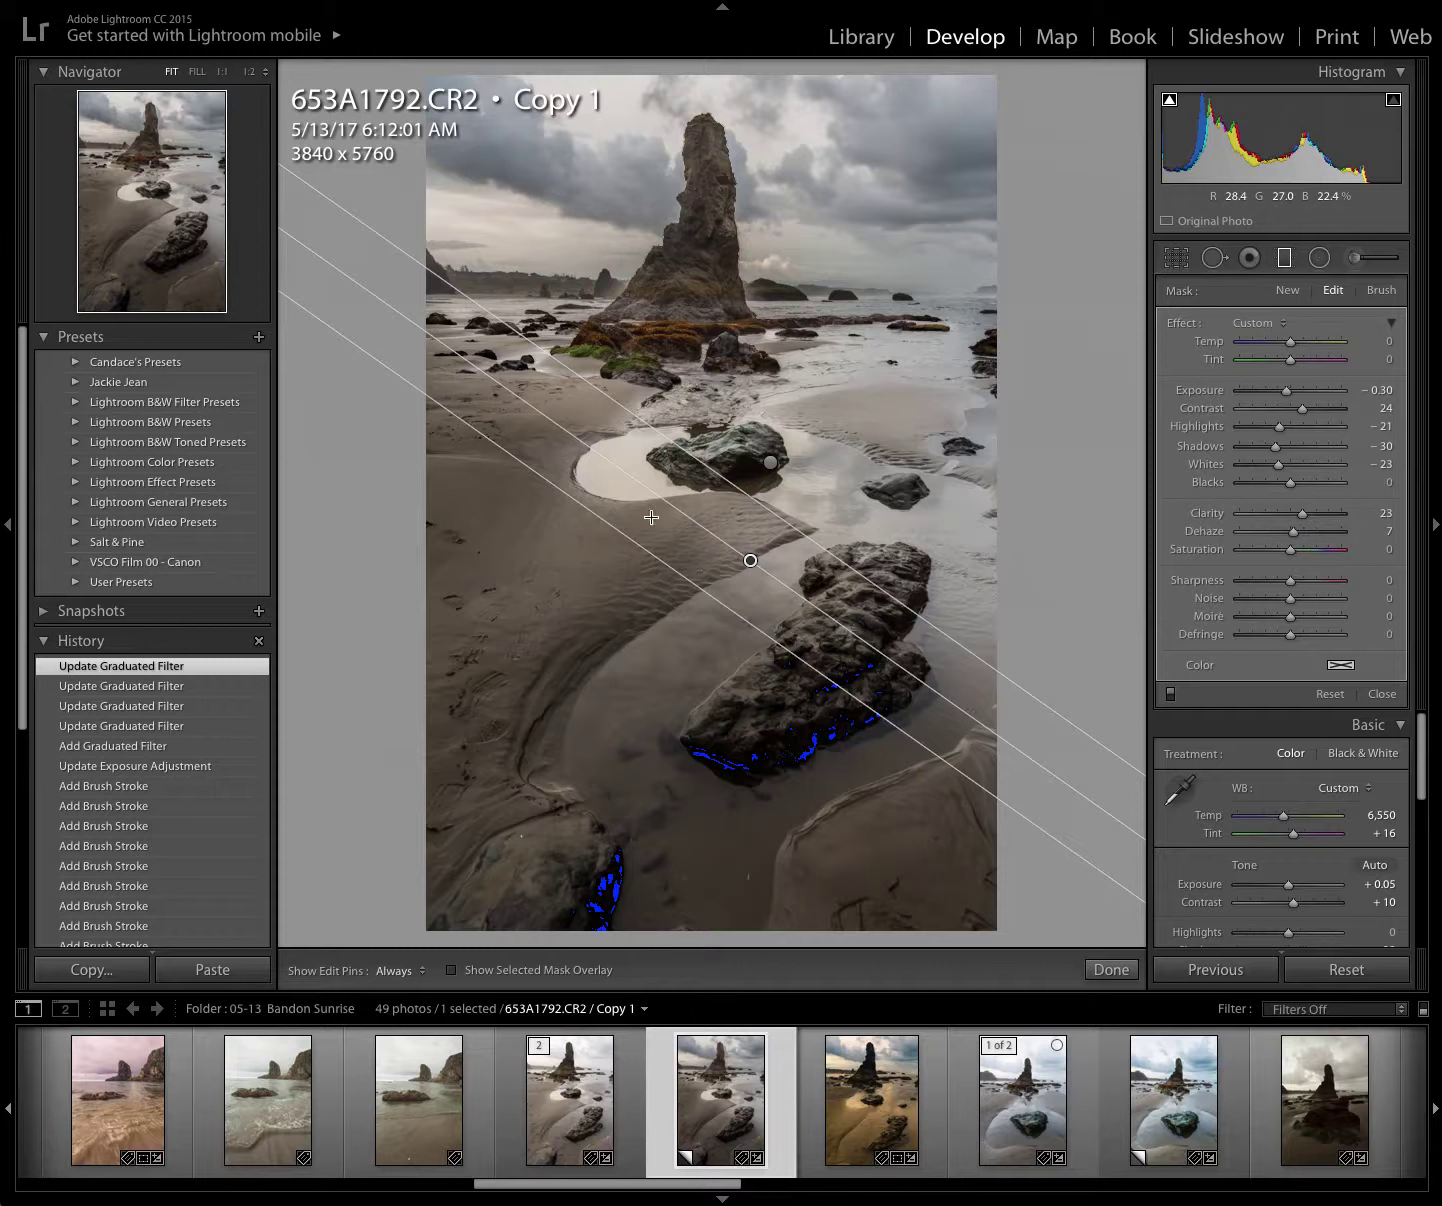
Step back to the Update Exposure Adjustment history state to remove the second graduated filter.
left_click(146, 769)
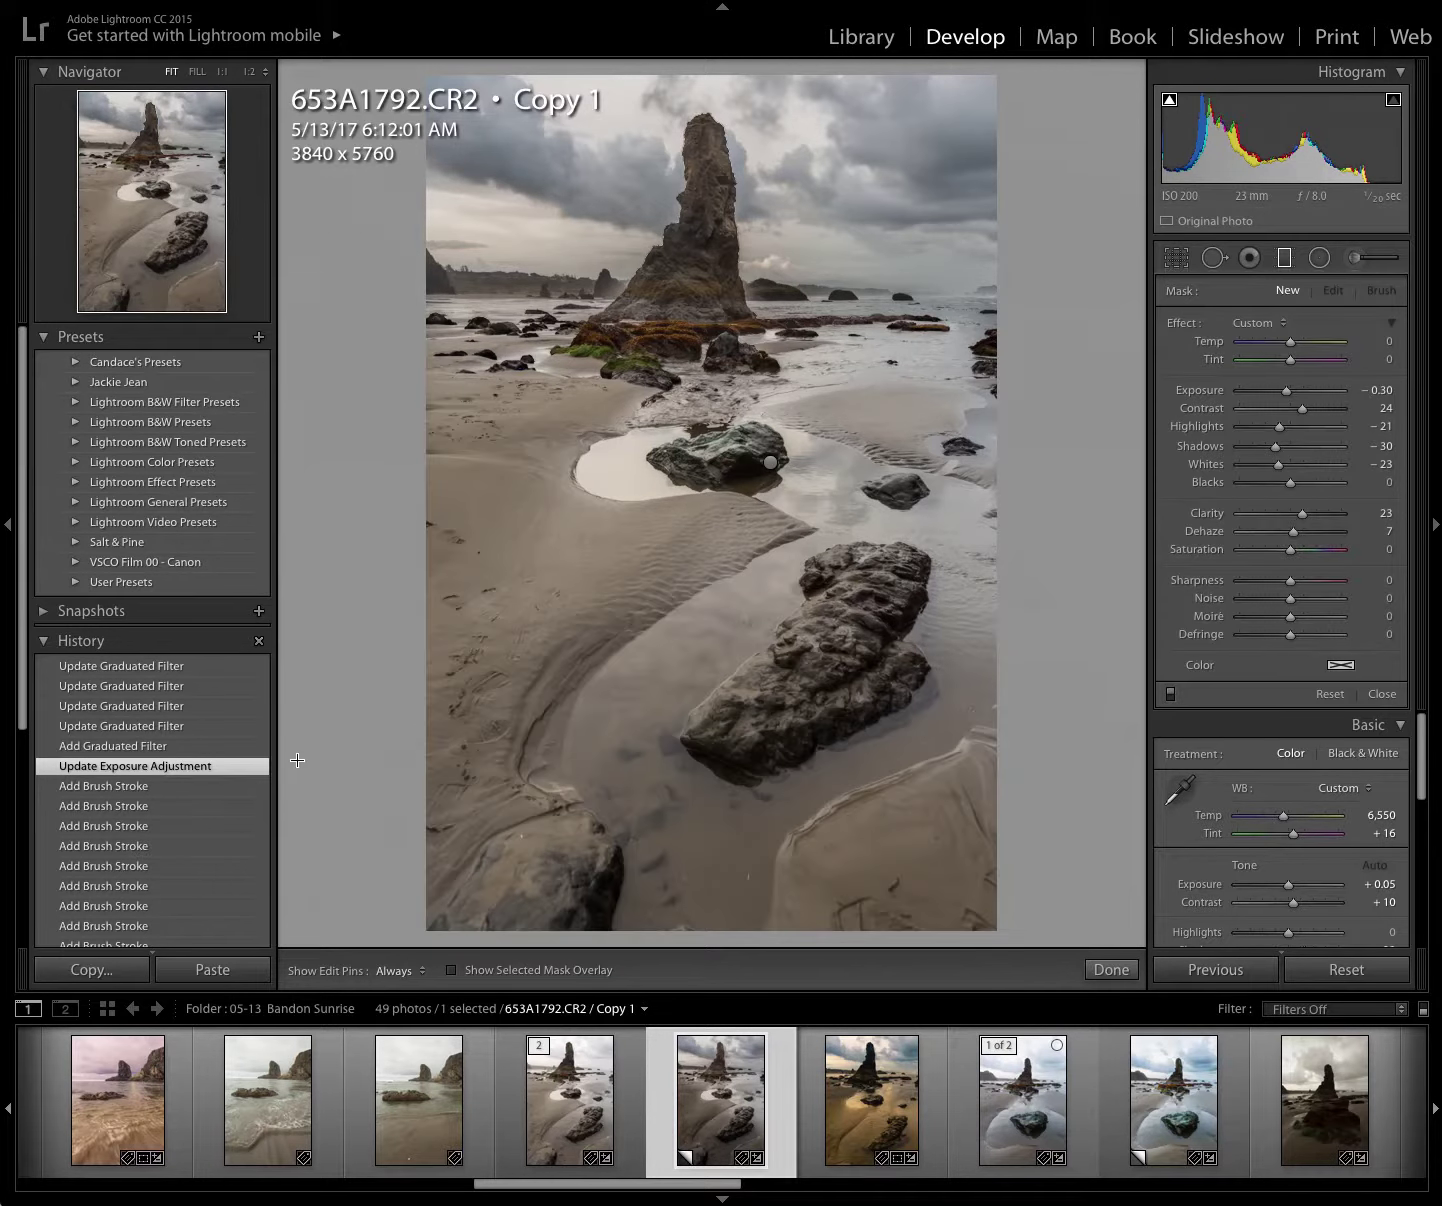